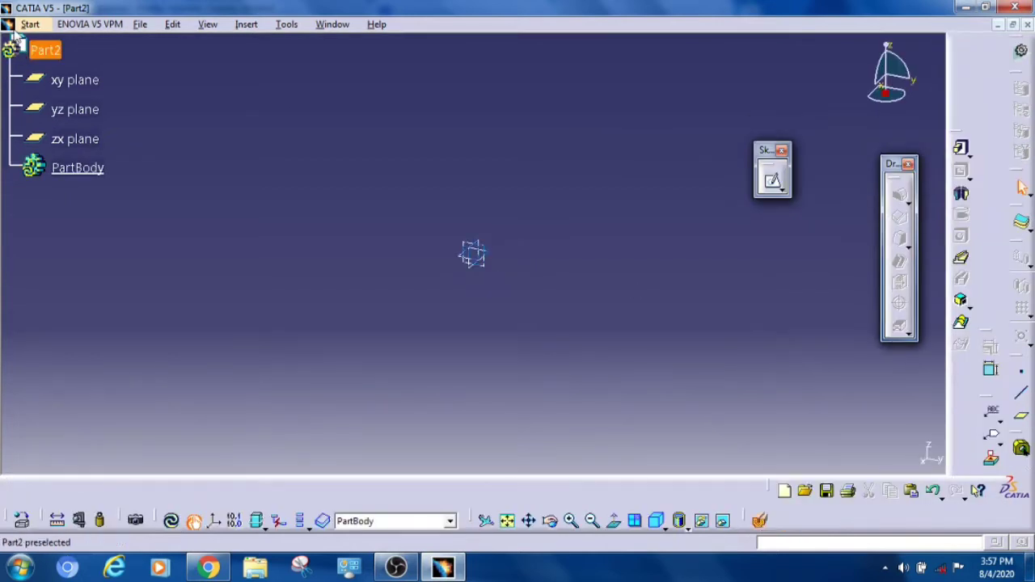
# Create a new part with hybrid design enabled, keeping the suggested part name
pyautogui.click(13, 29)
pyautogui.moveTo(160, 70)
pyautogui.click(249, 60)
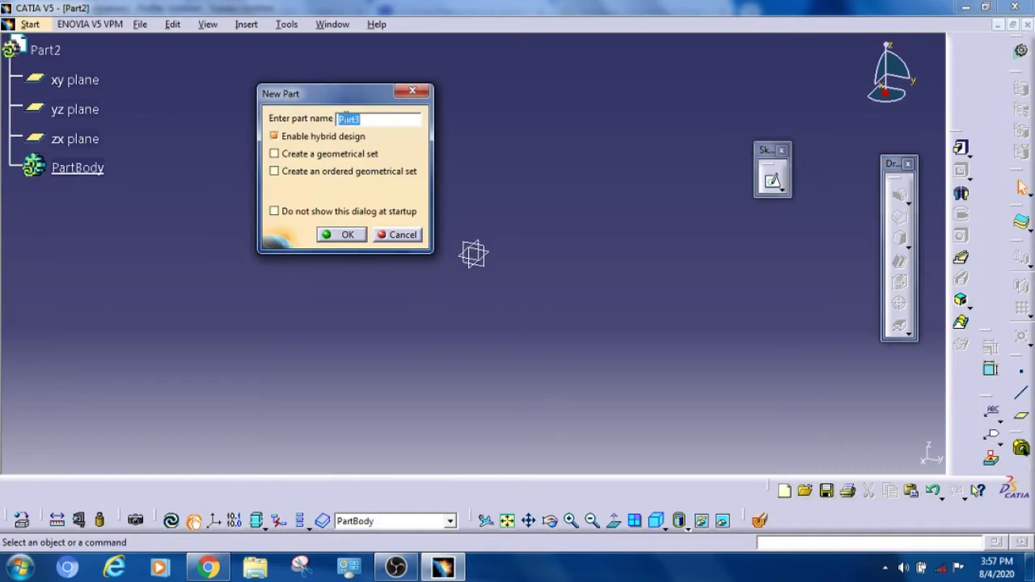
pyautogui.click(346, 234)
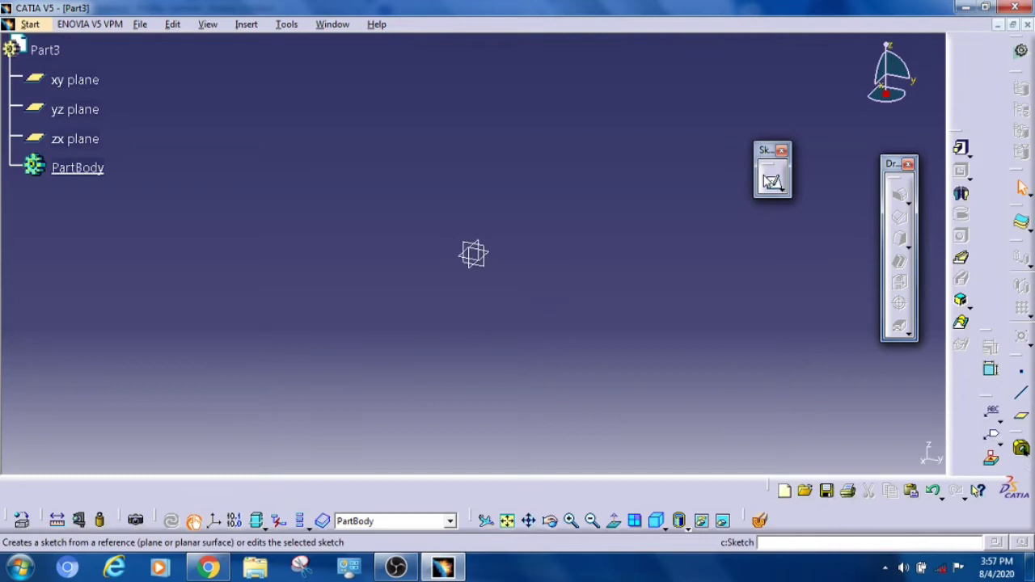
# Sketch an upright ellipse centred on the origin of the zx plane, about 179 mm tall and 108 mm wide
pyautogui.click(770, 179)
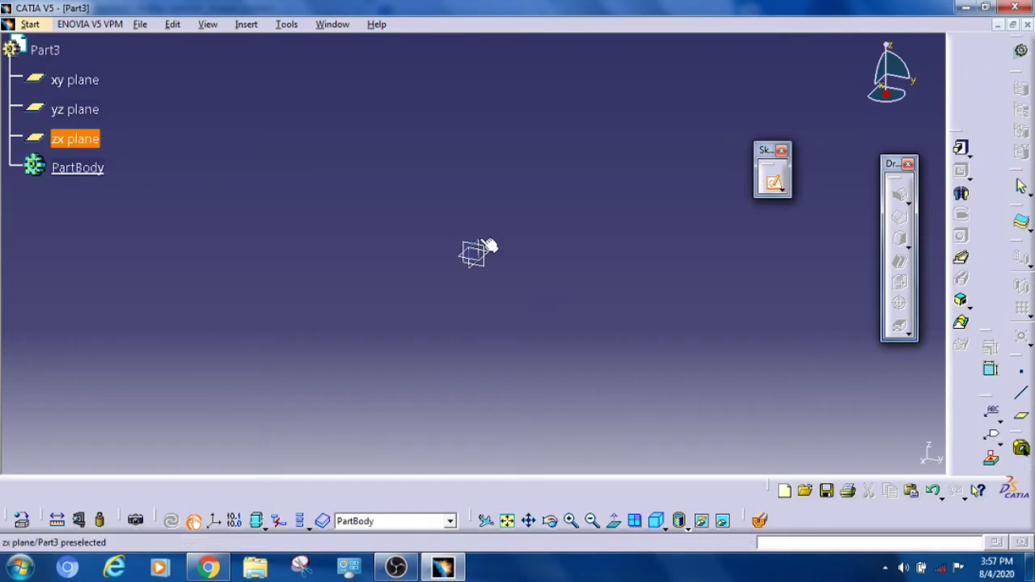
pyautogui.click(479, 241)
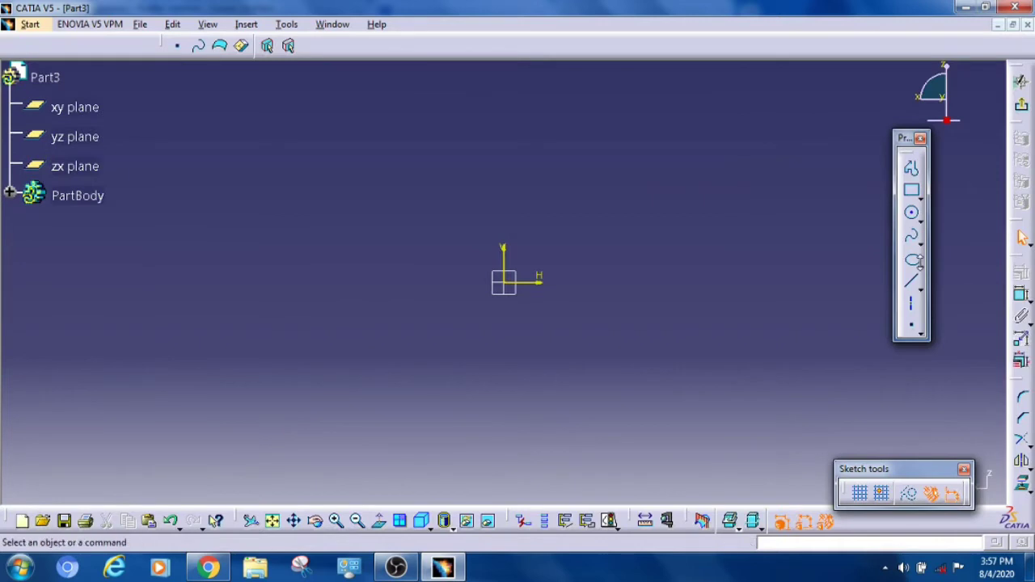
pyautogui.click(914, 260)
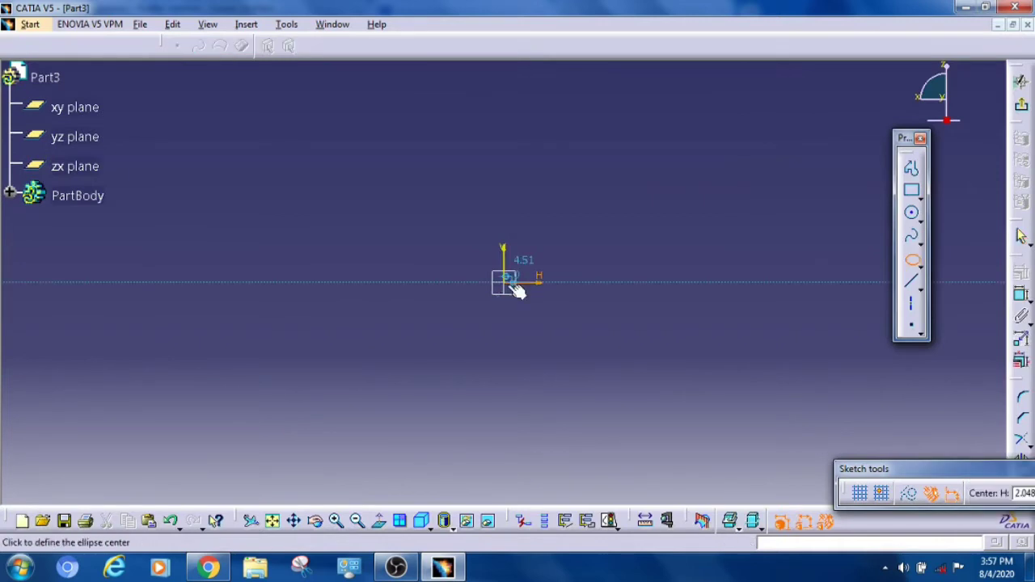
pyautogui.click(506, 283)
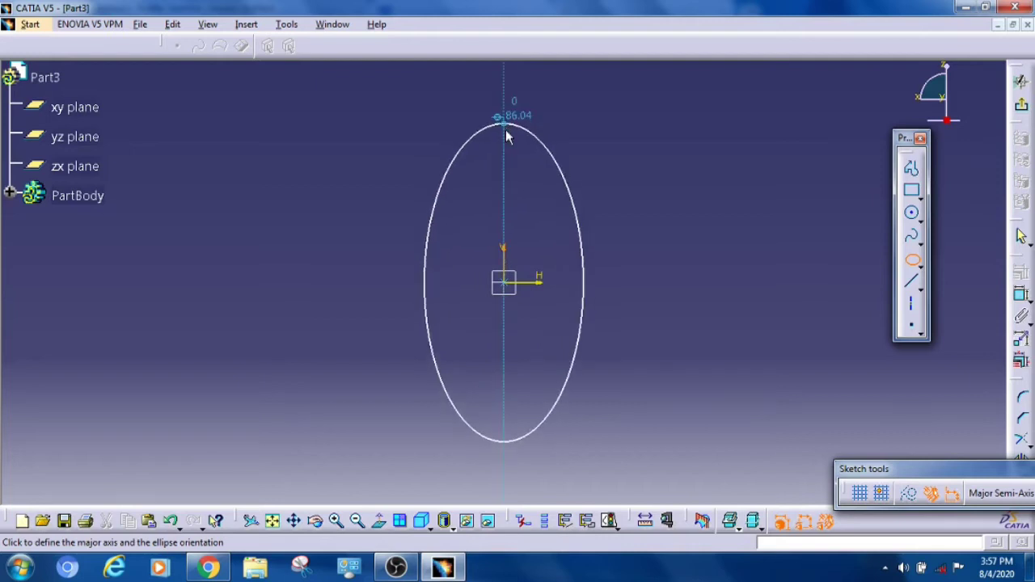
pyautogui.click(501, 117)
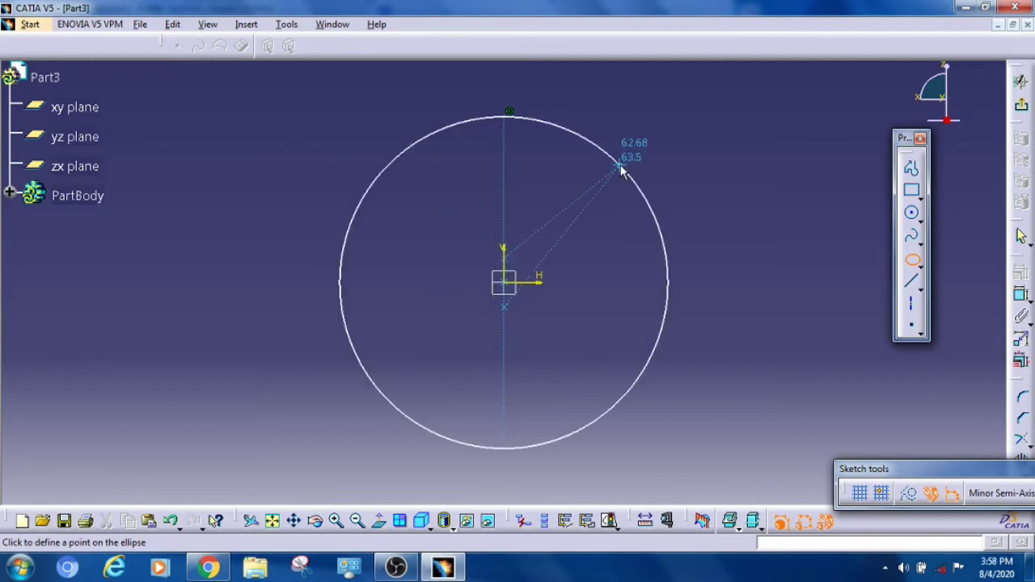
pyautogui.click(574, 166)
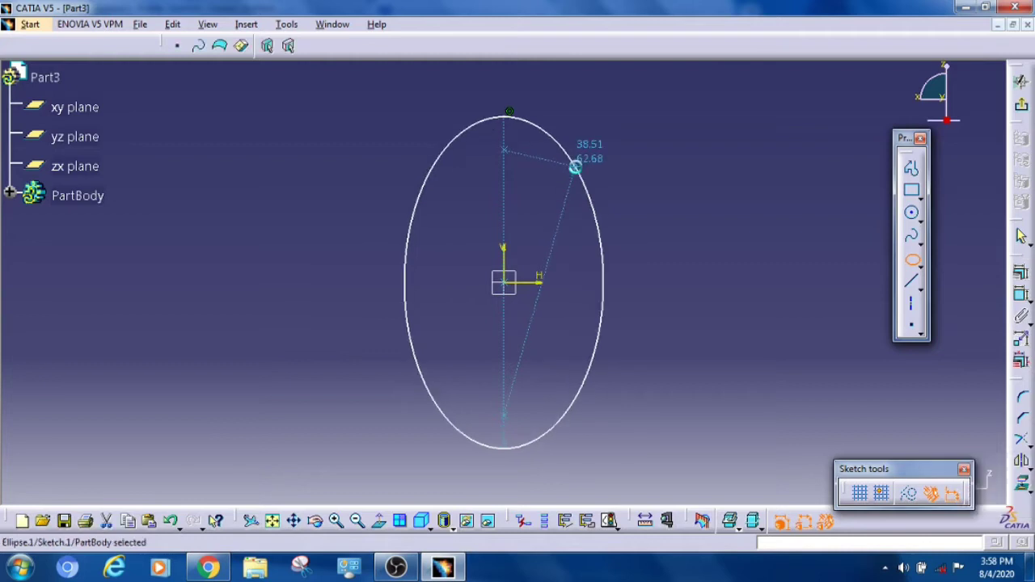
# Dimension the ellipse's major axis and set it to 150 mm
pyautogui.click(911, 303)
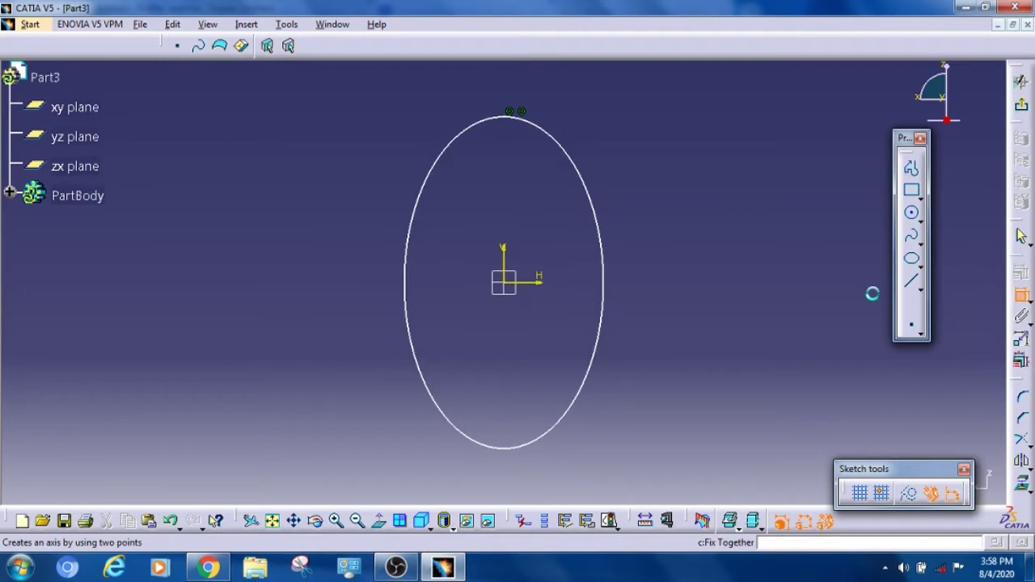
pyautogui.click(709, 162)
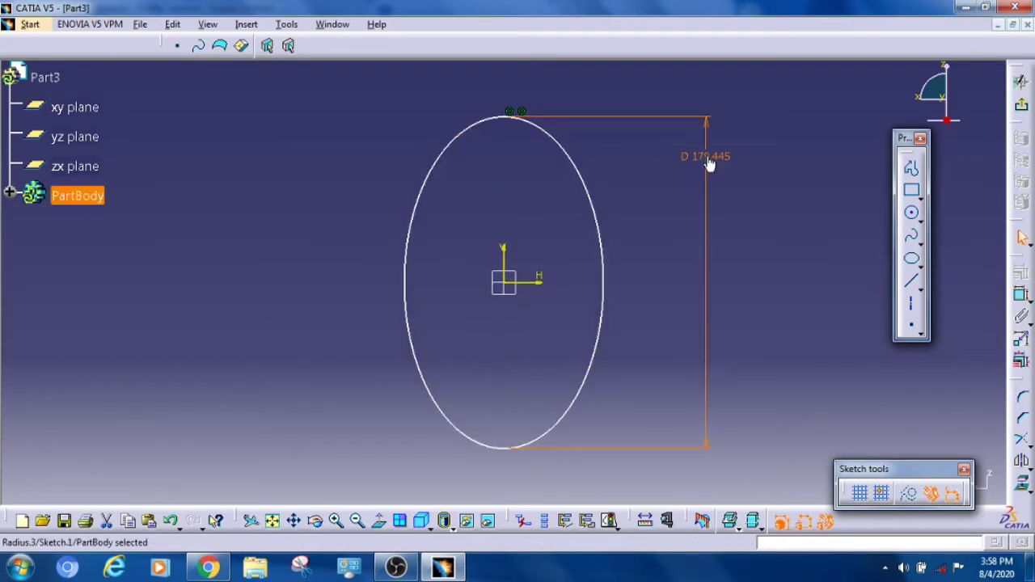
pyautogui.doubleClick(709, 164)
pyautogui.write('150')
pyautogui.press('Return')
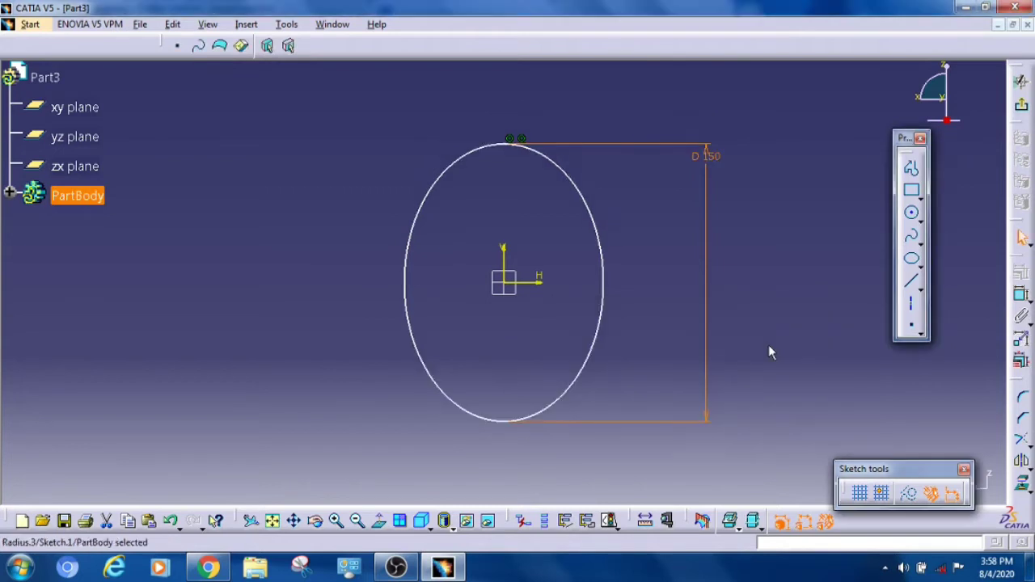
pyautogui.click(1021, 295)
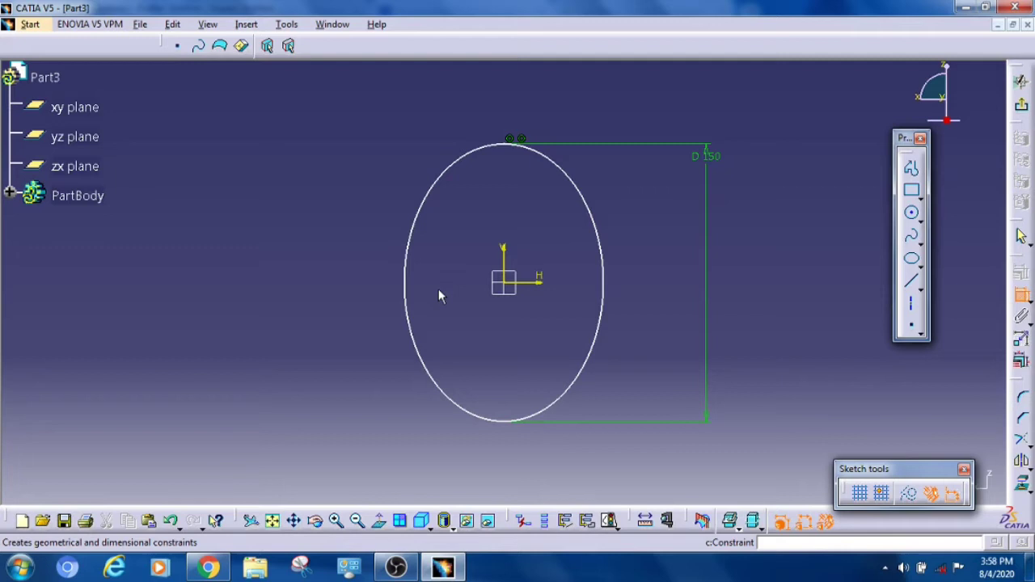
pyautogui.click(603, 266)
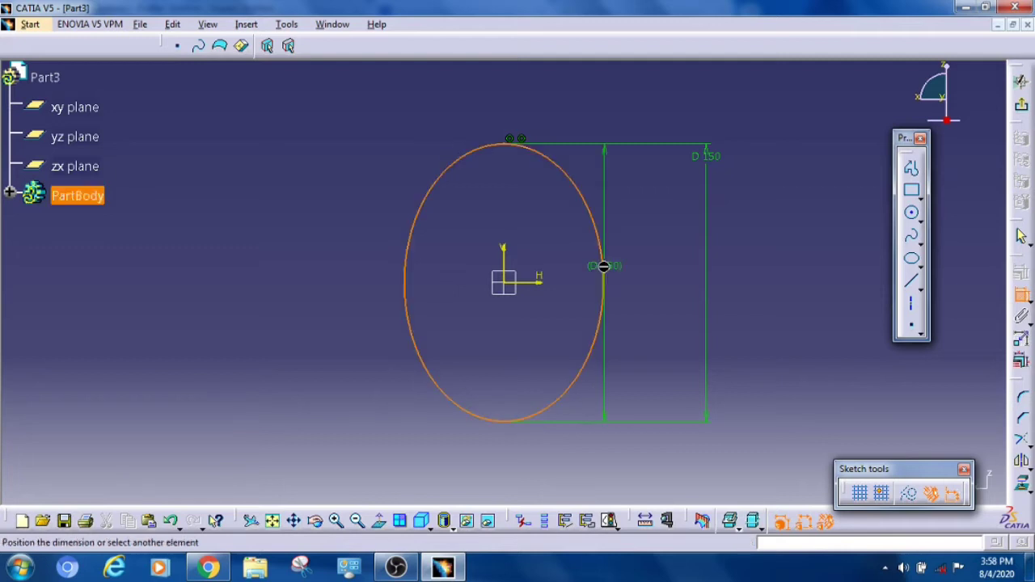
pyautogui.click(605, 273)
pyautogui.hotkey('ctrl', 'z')
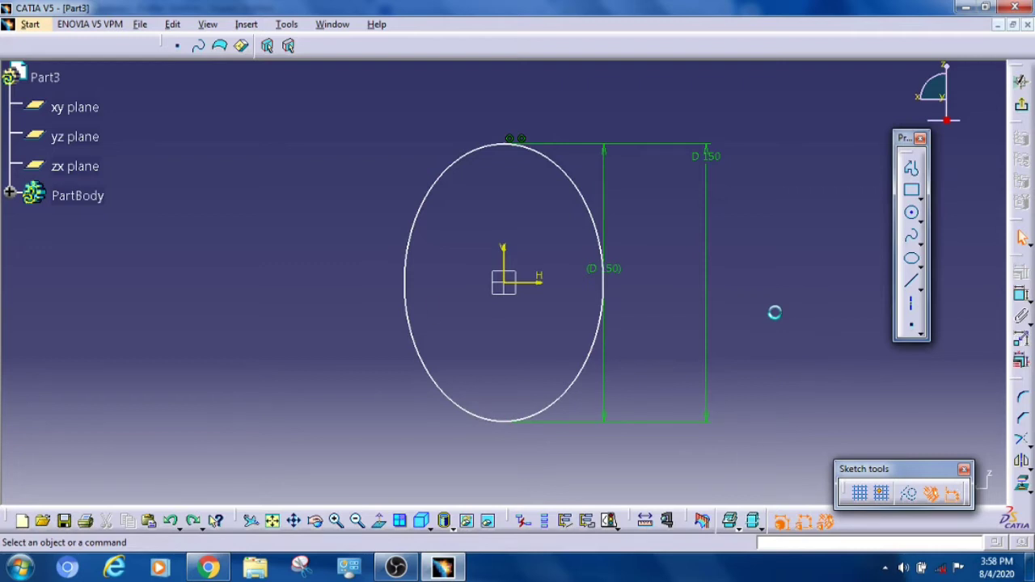
pyautogui.click(408, 296)
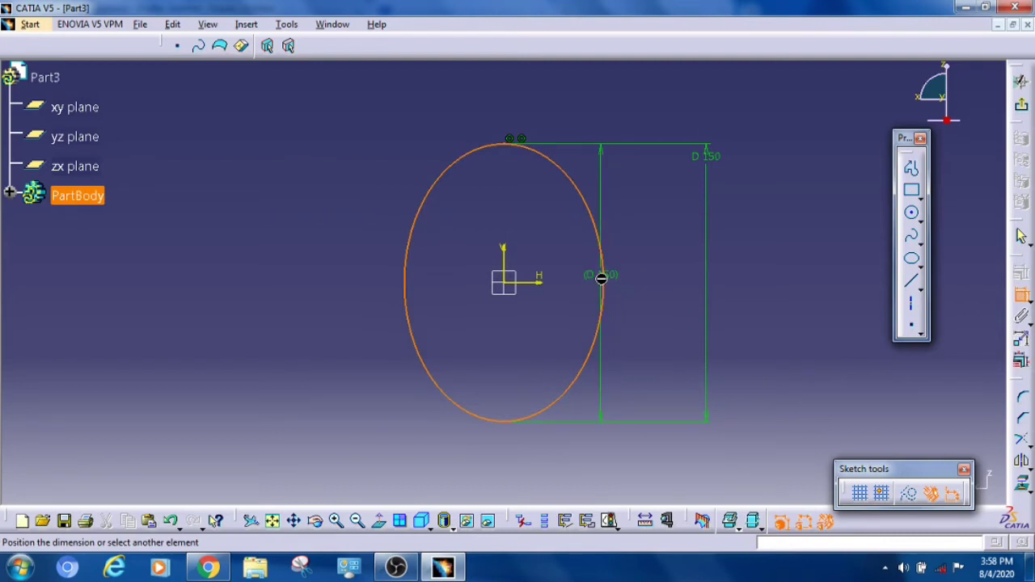
pyautogui.press('Escape')
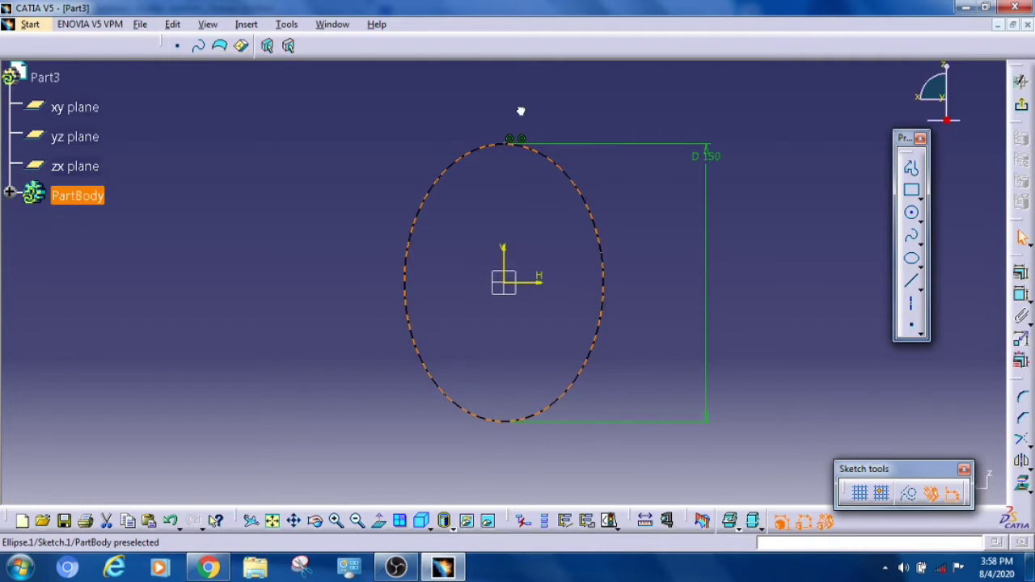
pyautogui.click(521, 111)
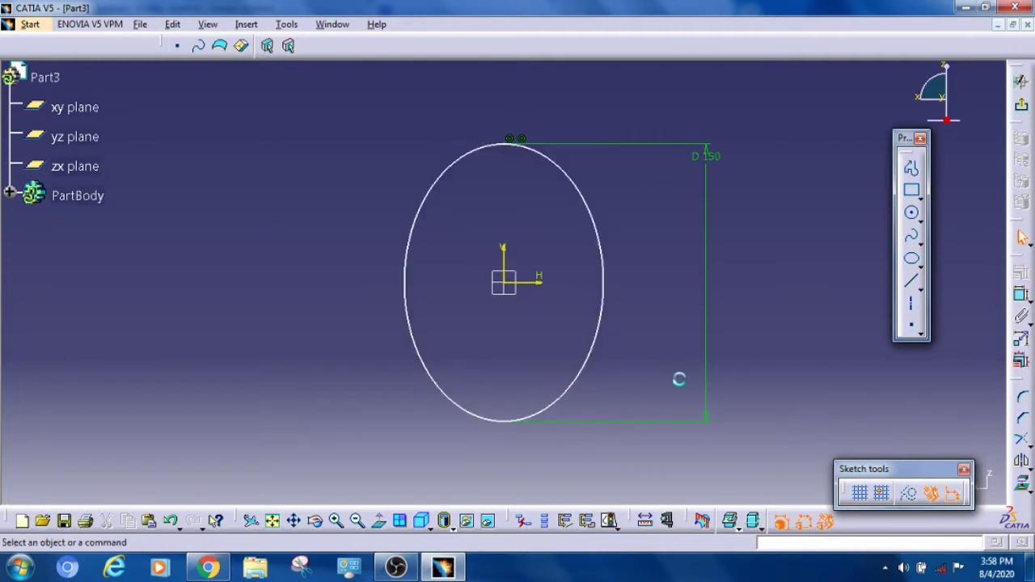
# Draw a horizontal axis line across the ellipse between its side extremes and set its length to 80 mm
pyautogui.click(910, 306)
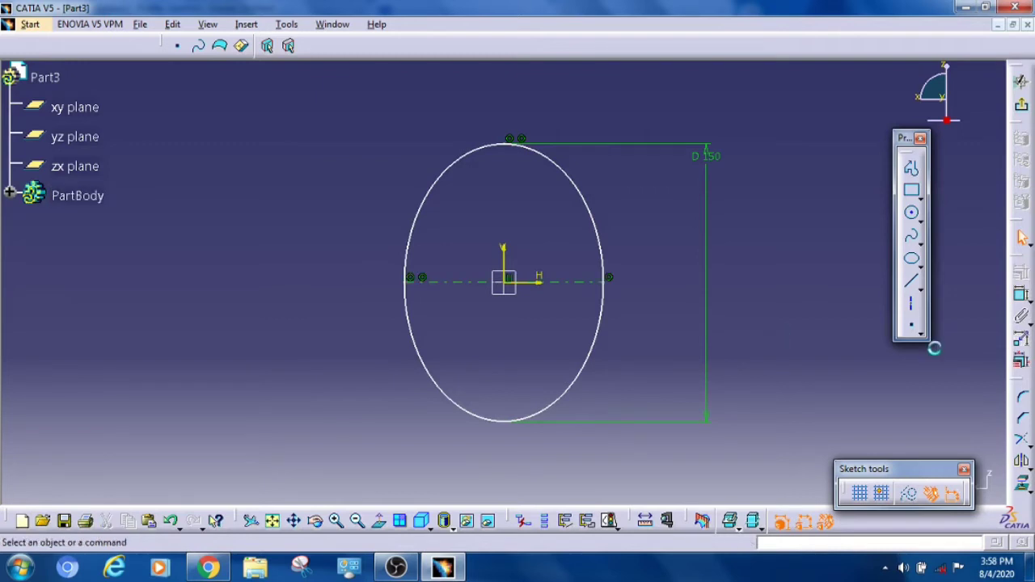
pyautogui.click(1020, 297)
pyautogui.click(566, 279)
pyautogui.doubleClick(456, 281)
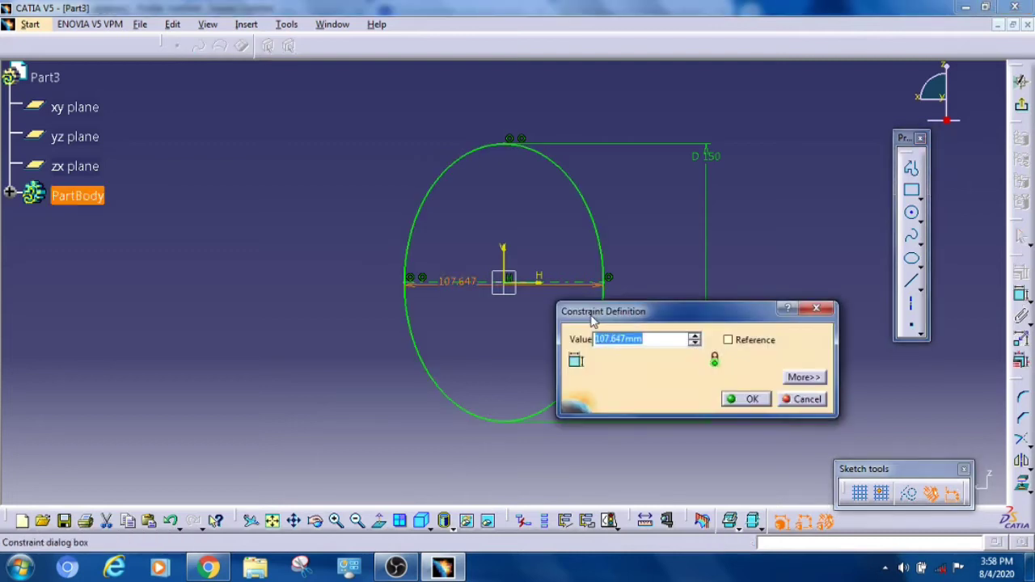
pyautogui.write('80')
pyautogui.press('Return')
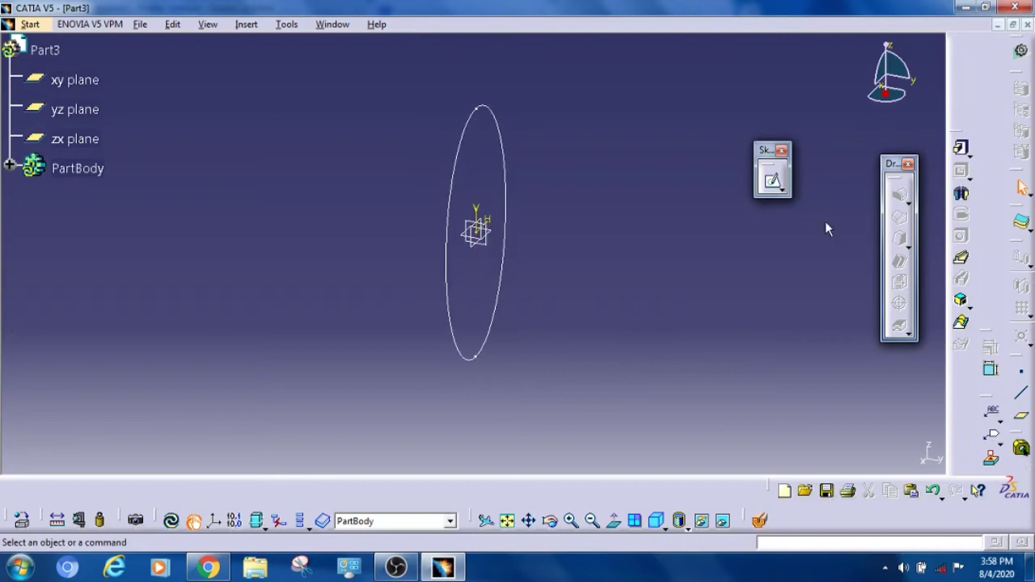
# Open a new sketch on the xy plane and draw a small circle on the horizontal axis near the ellipse's end
pyautogui.click(501, 236)
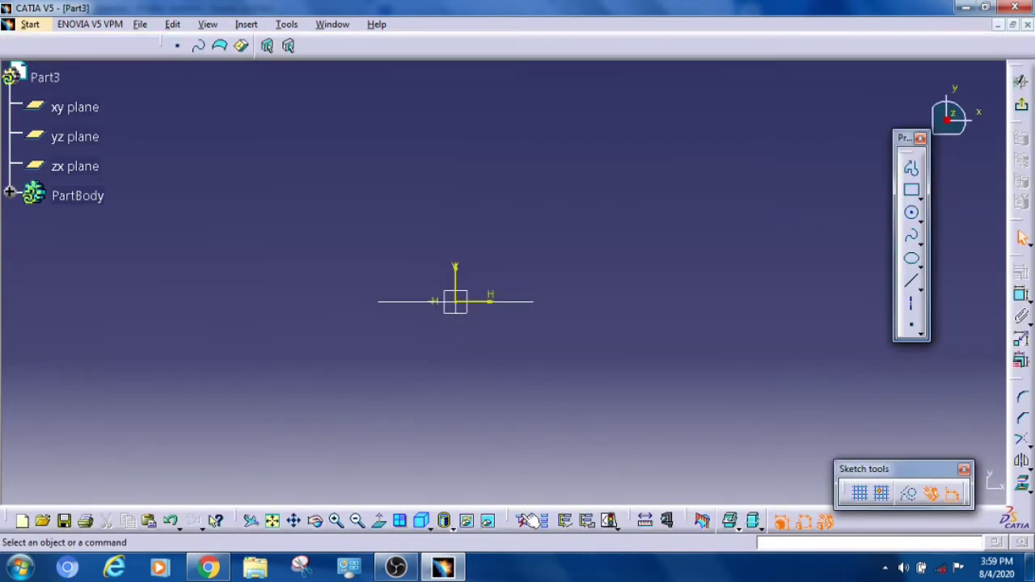
pyautogui.click(336, 523)
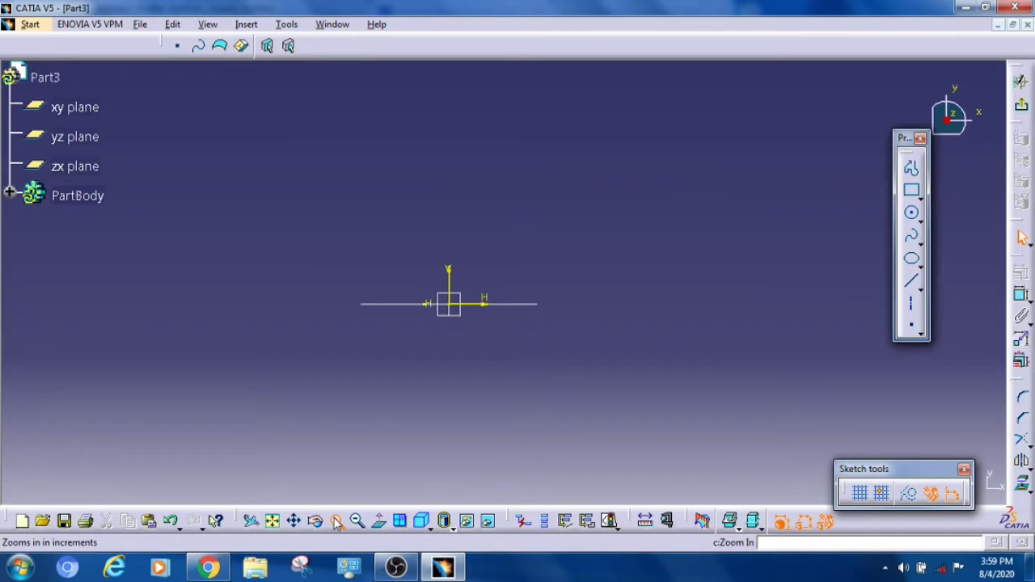
pyautogui.click(336, 522)
pyautogui.click(912, 212)
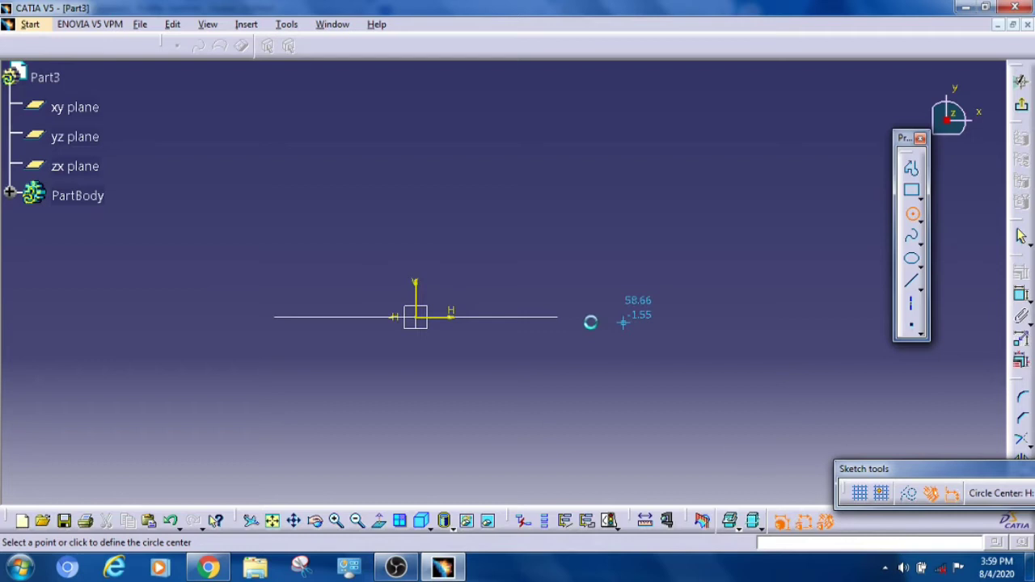
pyautogui.click(550, 317)
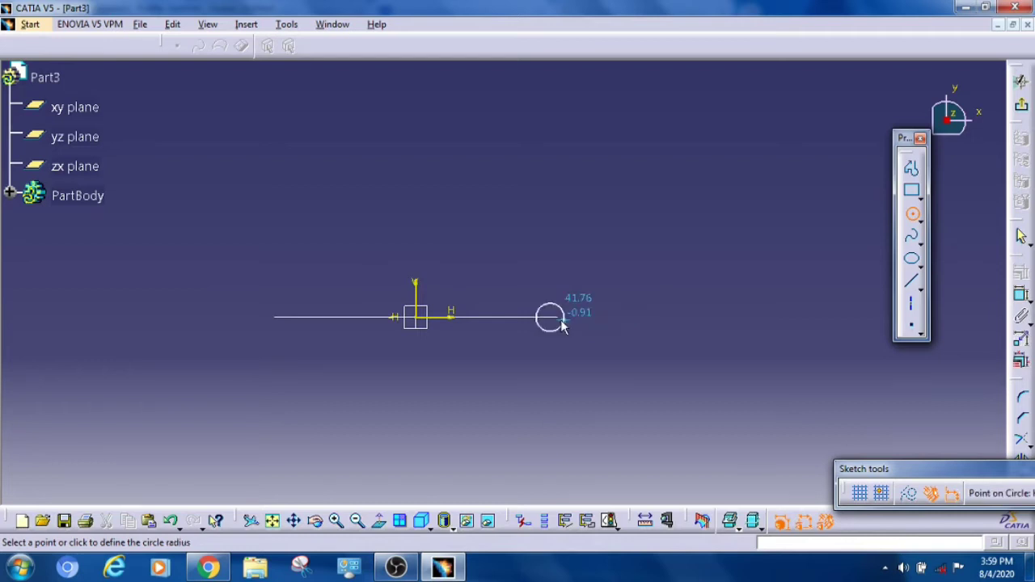
pyautogui.click(572, 325)
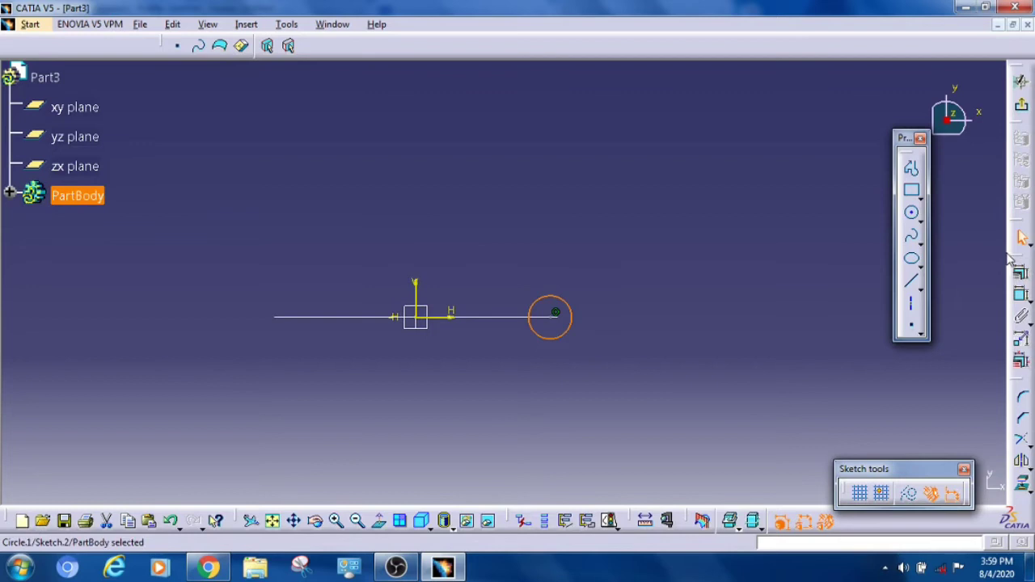
# Dimension the circle's diameter as 8 mm and move its centre to the end of the ellipse
pyautogui.click(1019, 291)
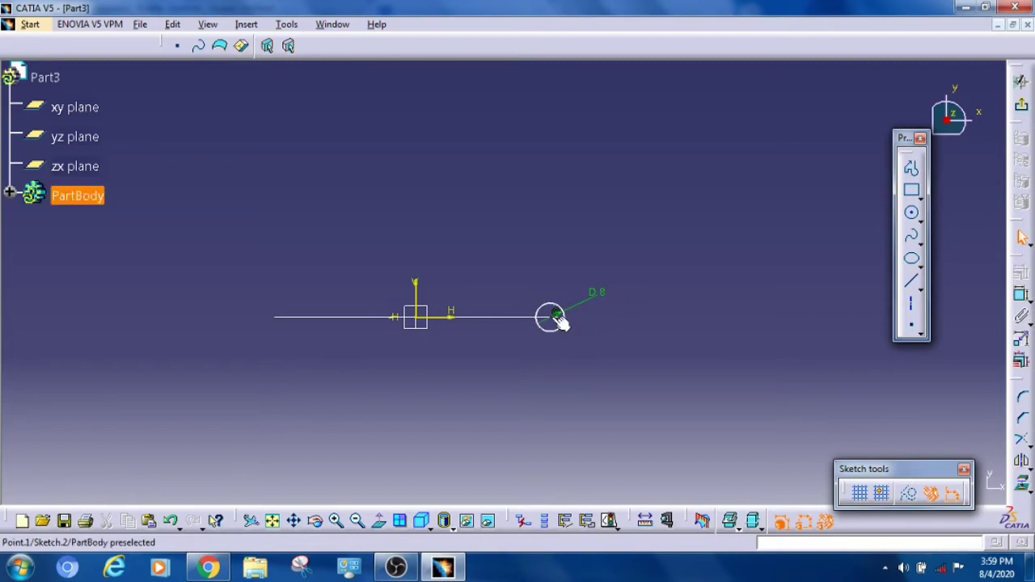
pyautogui.moveTo(558, 319); pyautogui.dragTo(559, 323)
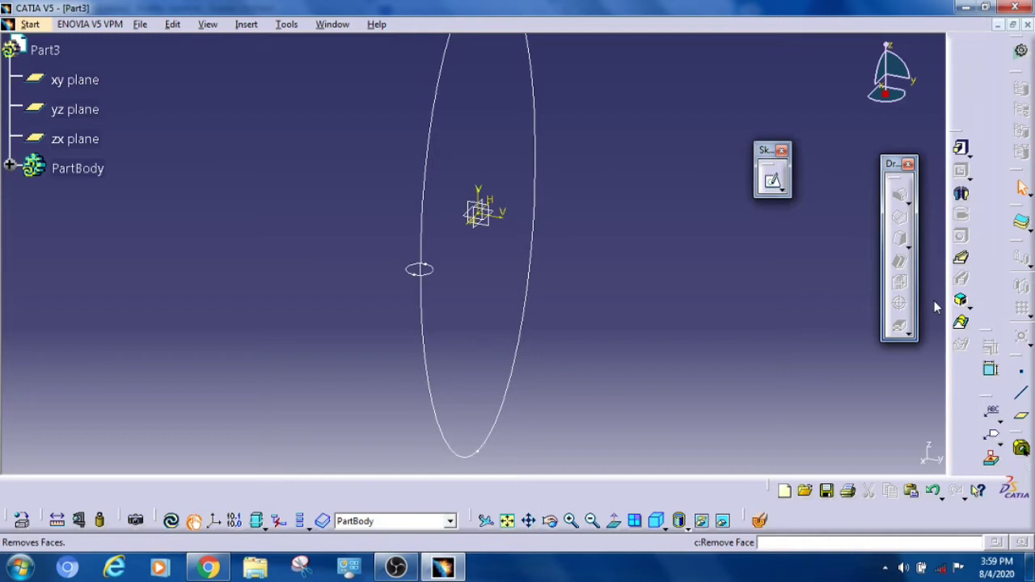
# Create a rib that sweeps the circle profile along the ellipse as centre curve, with the Keep angle profile control
pyautogui.click(961, 257)
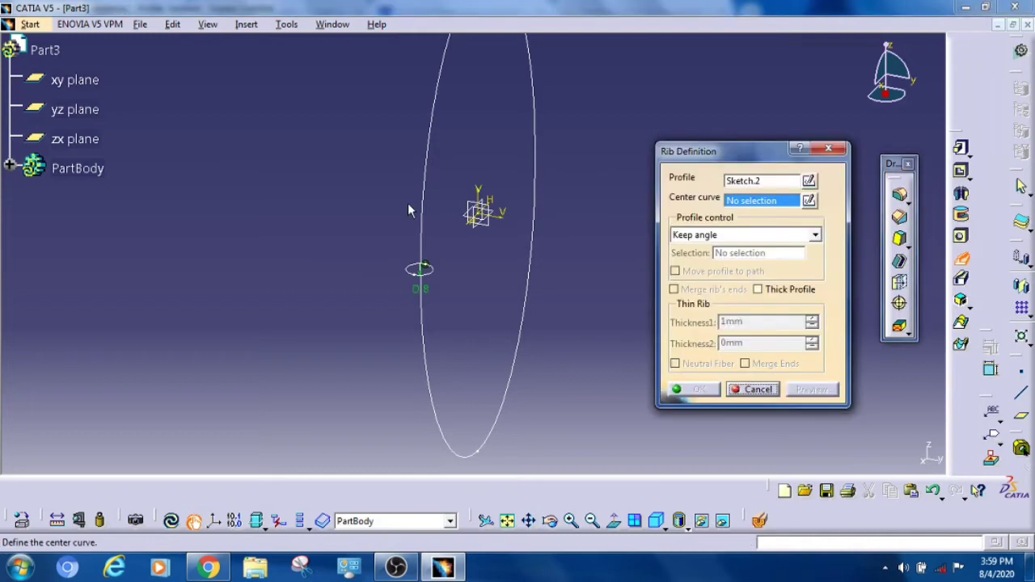
pyautogui.click(574, 322)
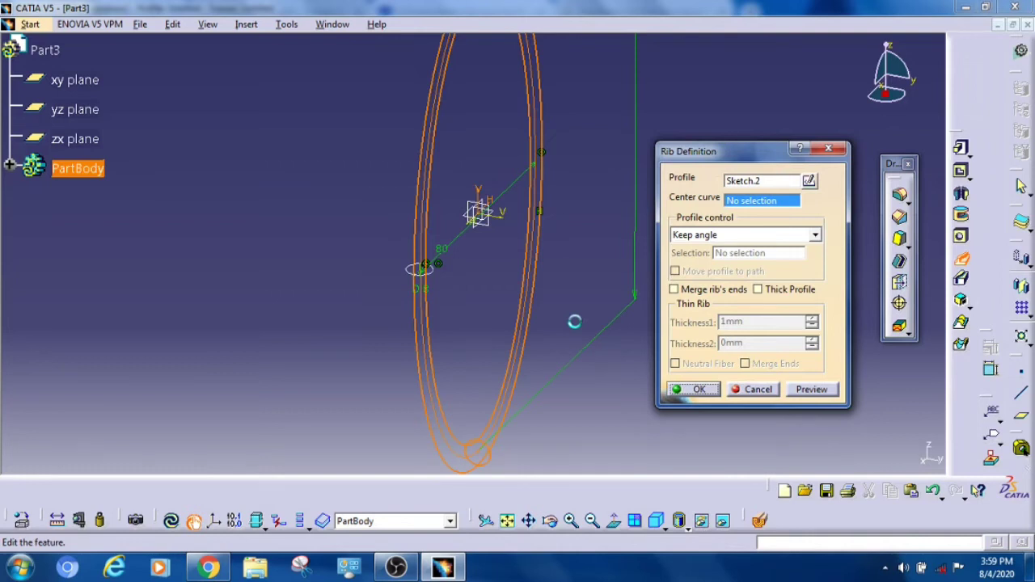
pyautogui.press('Return')
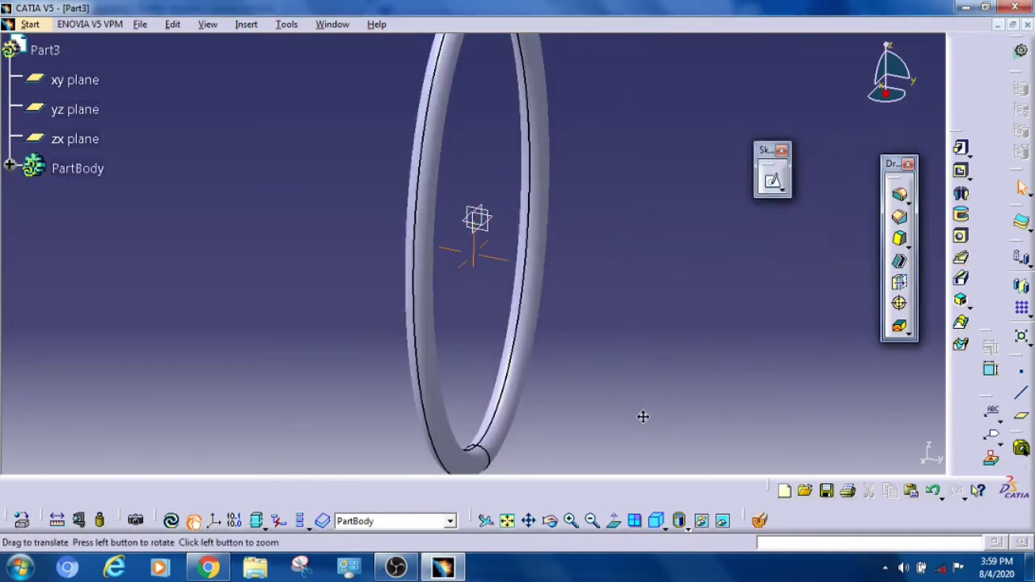
# Open a sketch on the yz plane and draw a vertical ellipse about 200 mm long, overlapping the lower end of the first link
pyautogui.click(509, 521)
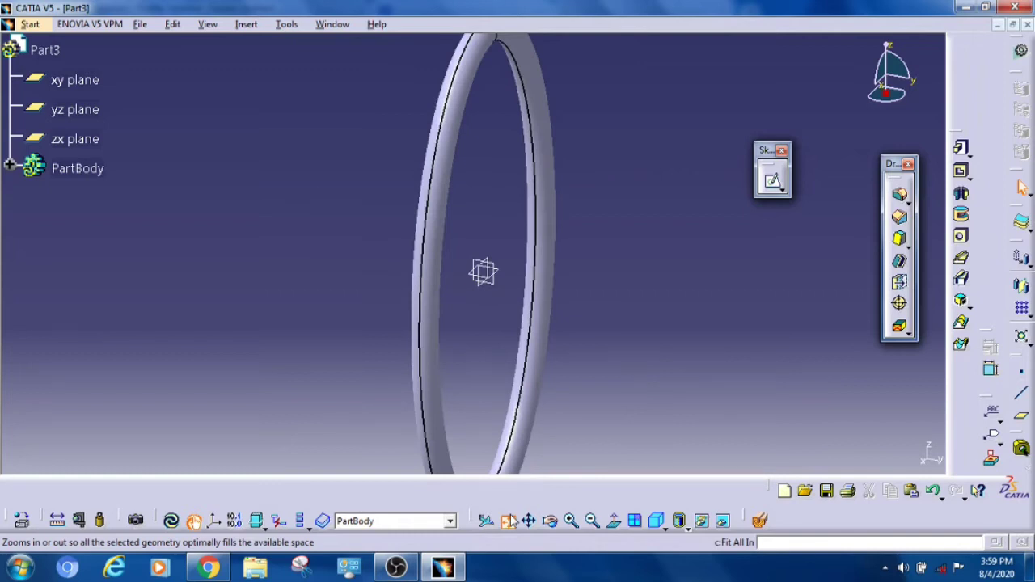
pyautogui.click(773, 183)
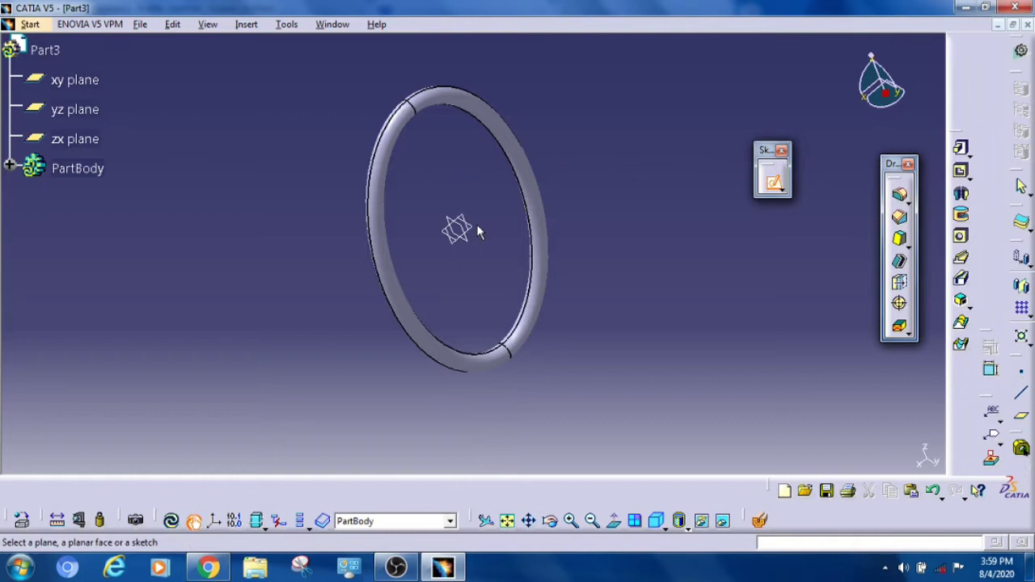
pyautogui.click(476, 224)
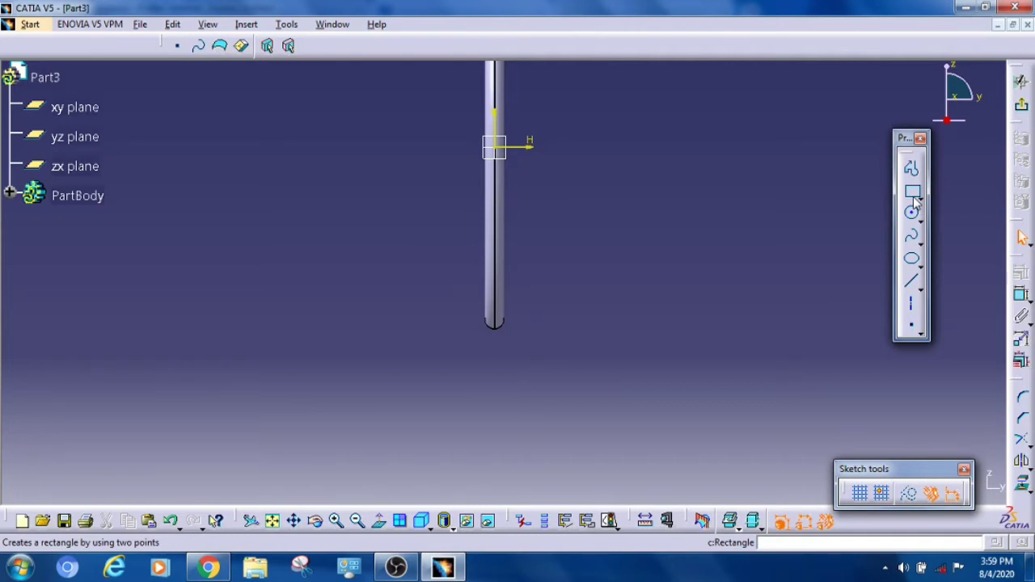
pyautogui.click(912, 259)
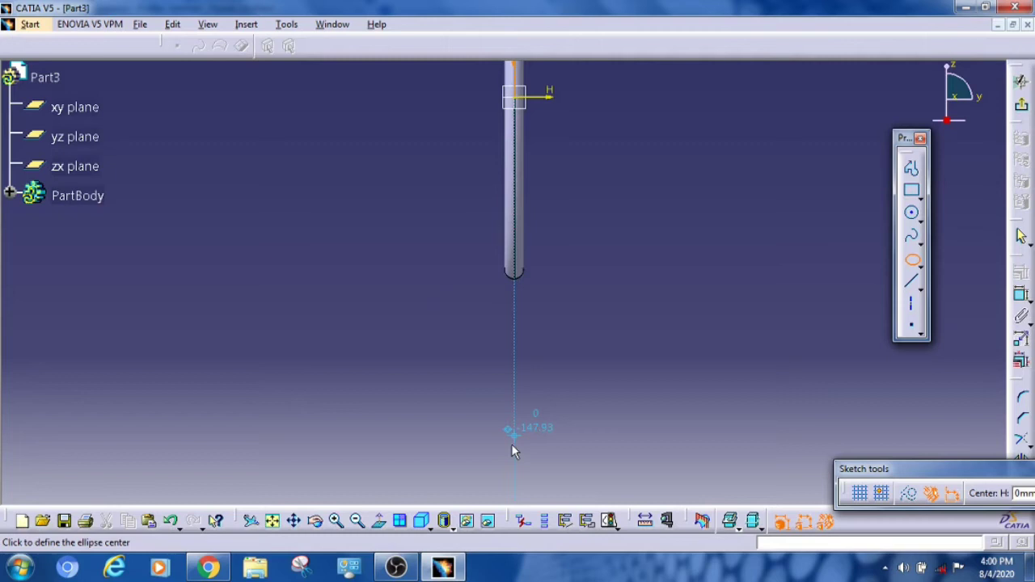
pyautogui.click(519, 440)
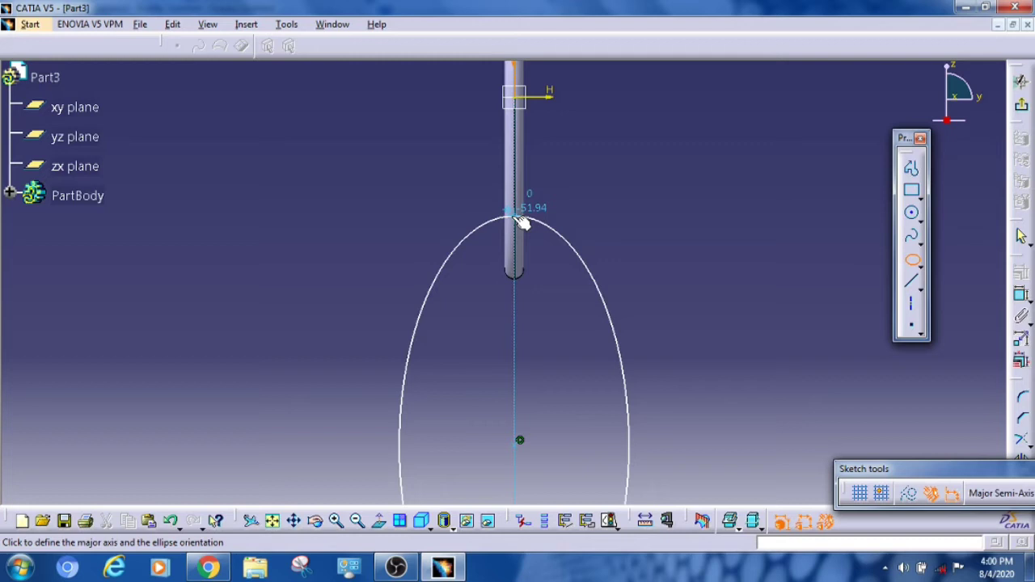
pyautogui.click(521, 222)
pyautogui.click(582, 275)
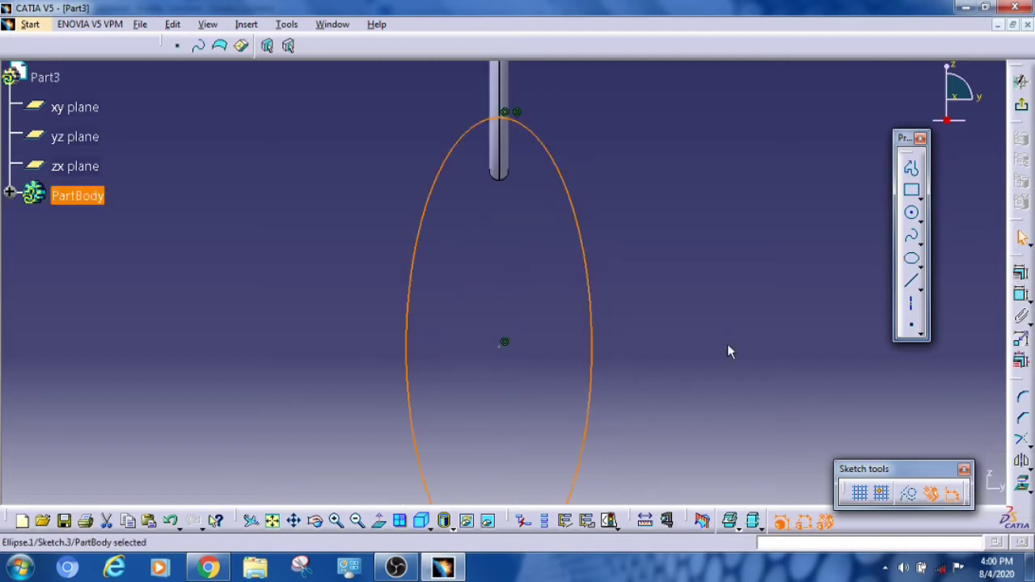
# Dimension the new ellipse's height as 150 mm and draw a horizontal axis through its centre between its side extremes
pyautogui.press('c')
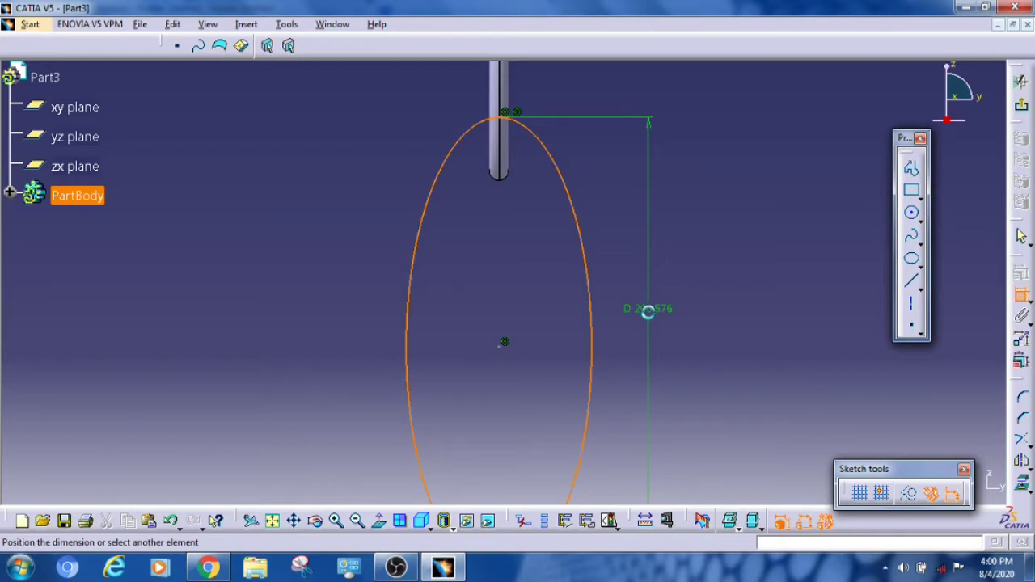
pyautogui.click(648, 311)
pyautogui.click(911, 304)
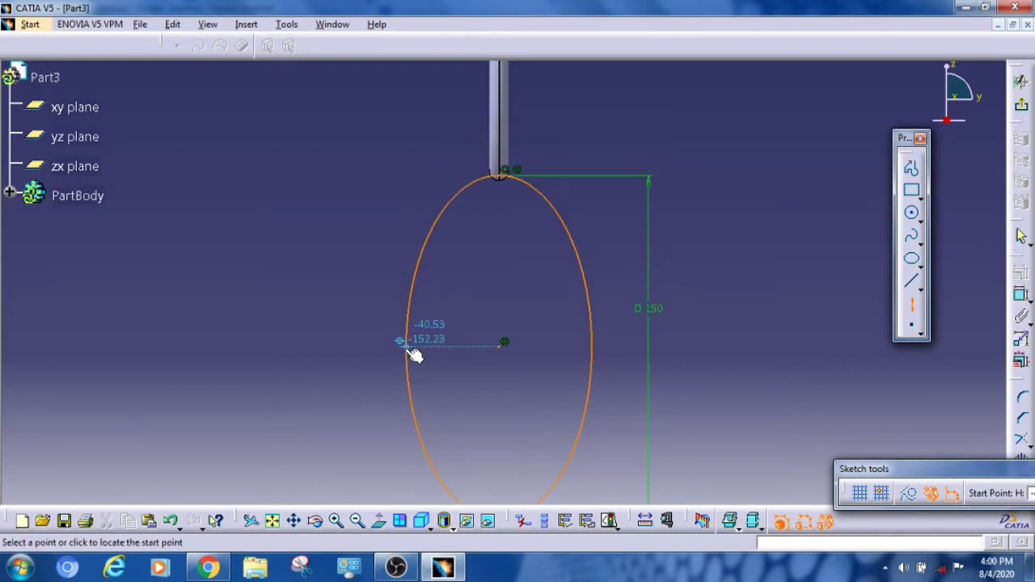
pyautogui.click(405, 344)
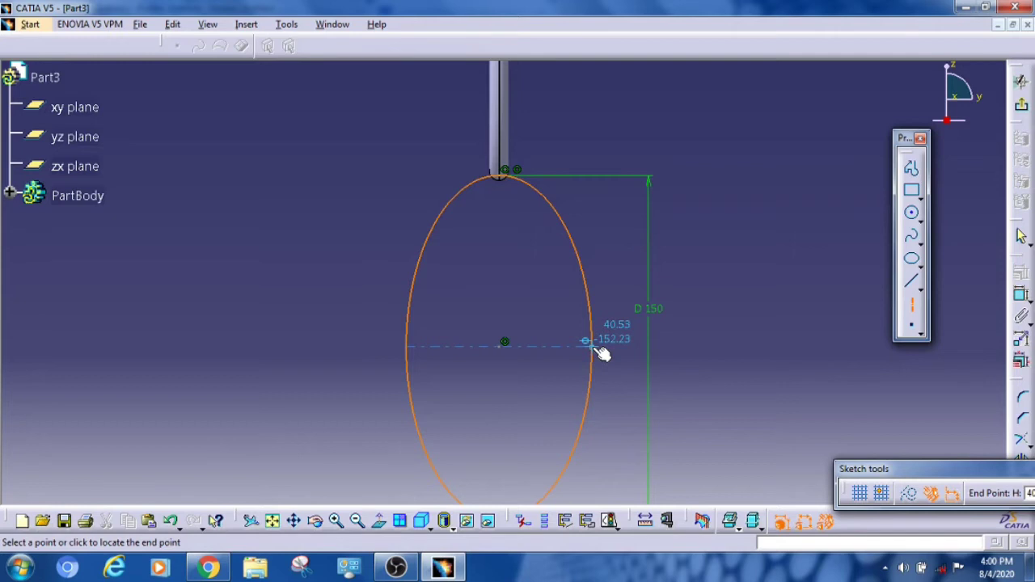
pyautogui.click(596, 344)
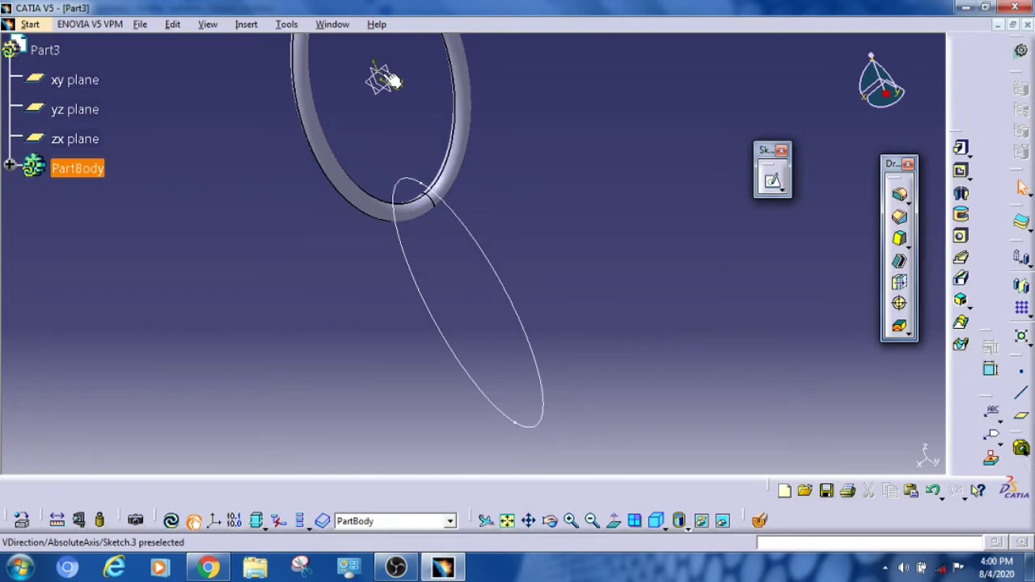
pyautogui.moveTo(386, 80); pyautogui.dragTo(353, 202, button='middle')
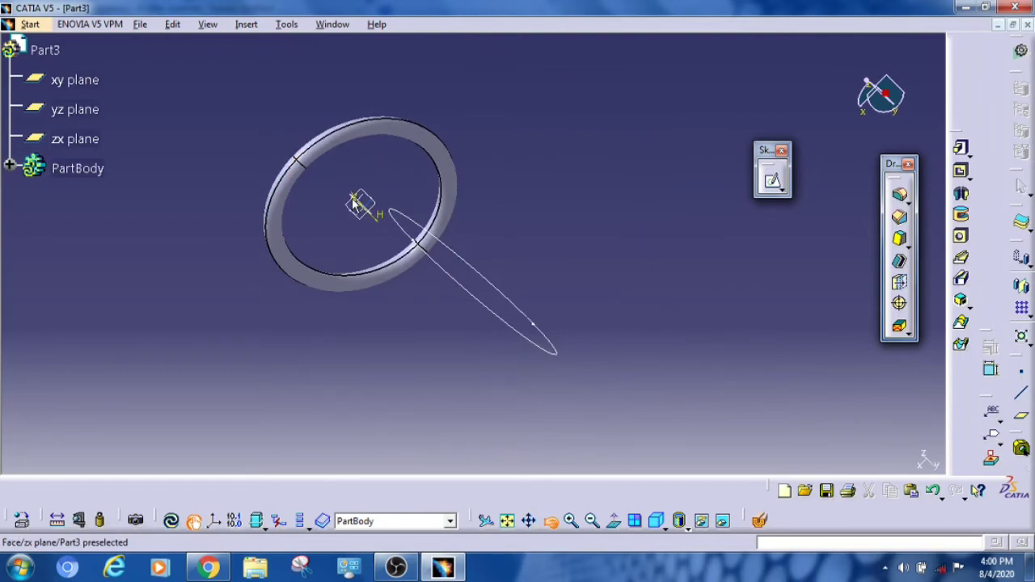
pyautogui.click(353, 203)
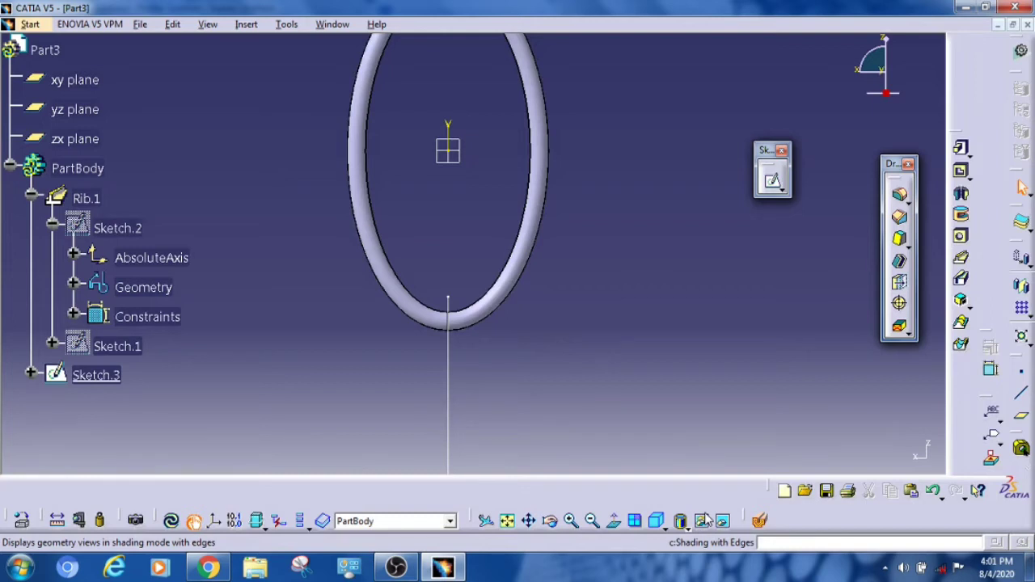
pyautogui.click(772, 181)
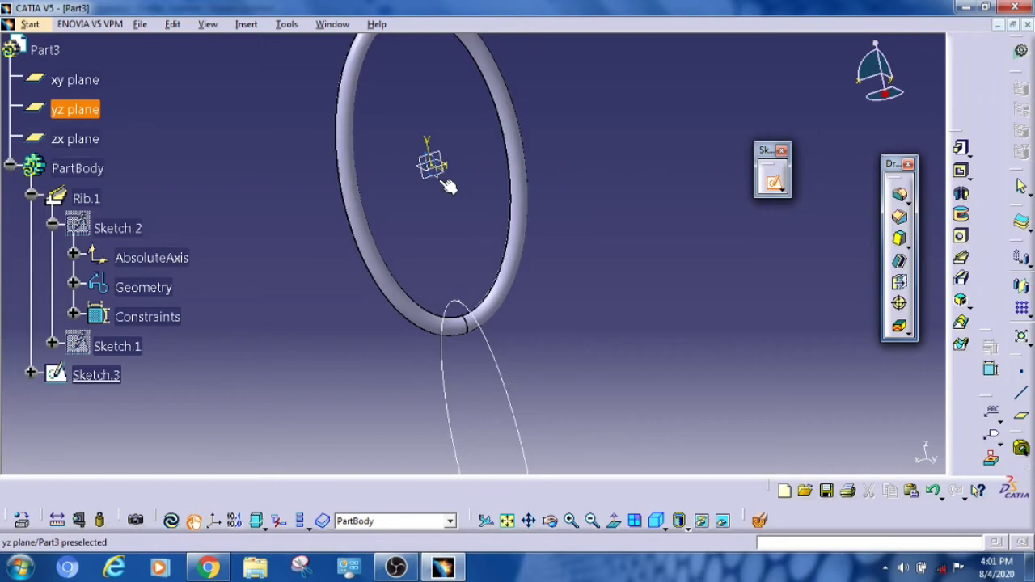
pyautogui.click(447, 186)
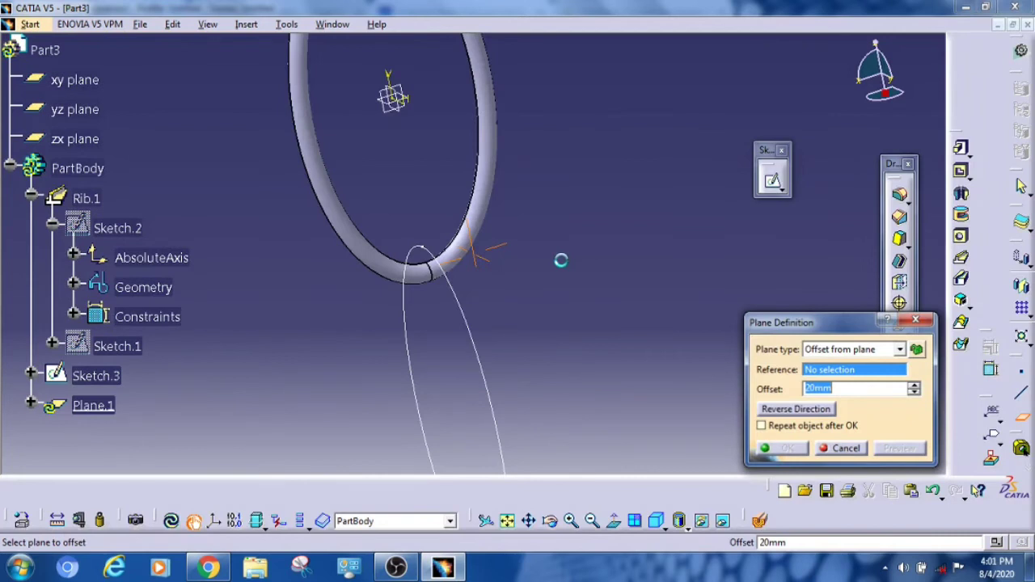
# Create a reference plane normal to the second ellipse curve, using a point on the curve as the reference point
pyautogui.click(899, 349)
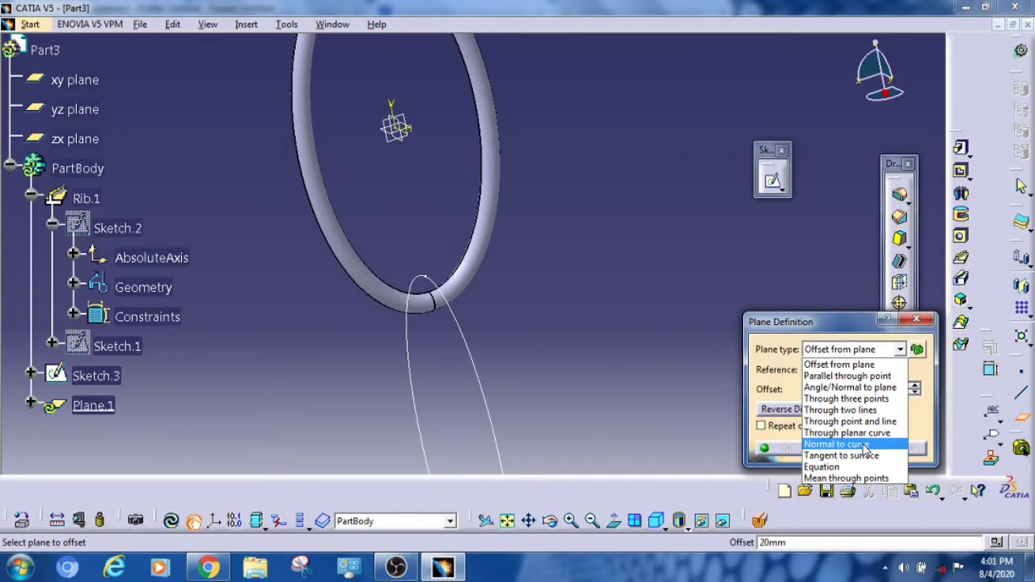
pyautogui.click(865, 444)
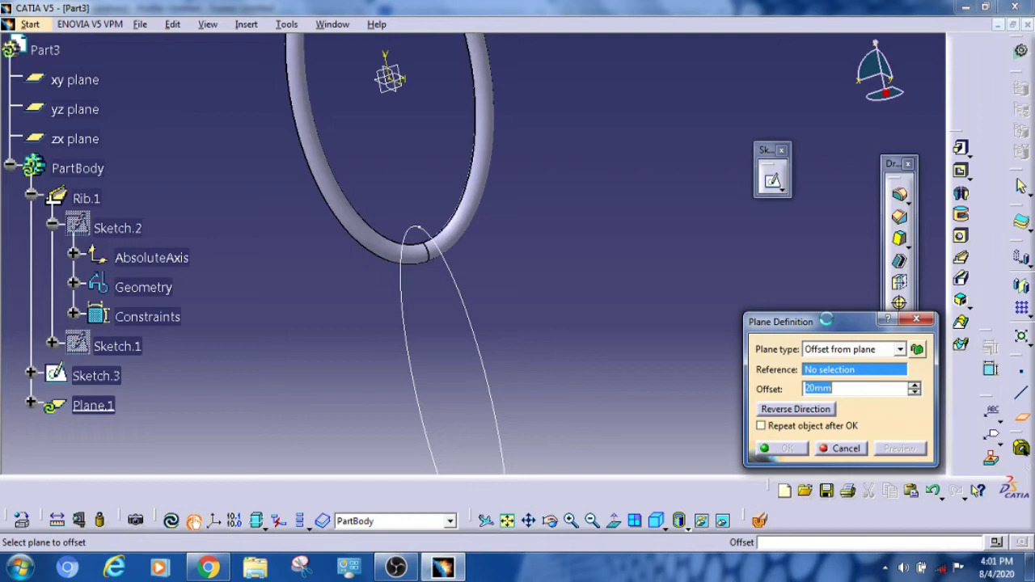
pyautogui.click(505, 375)
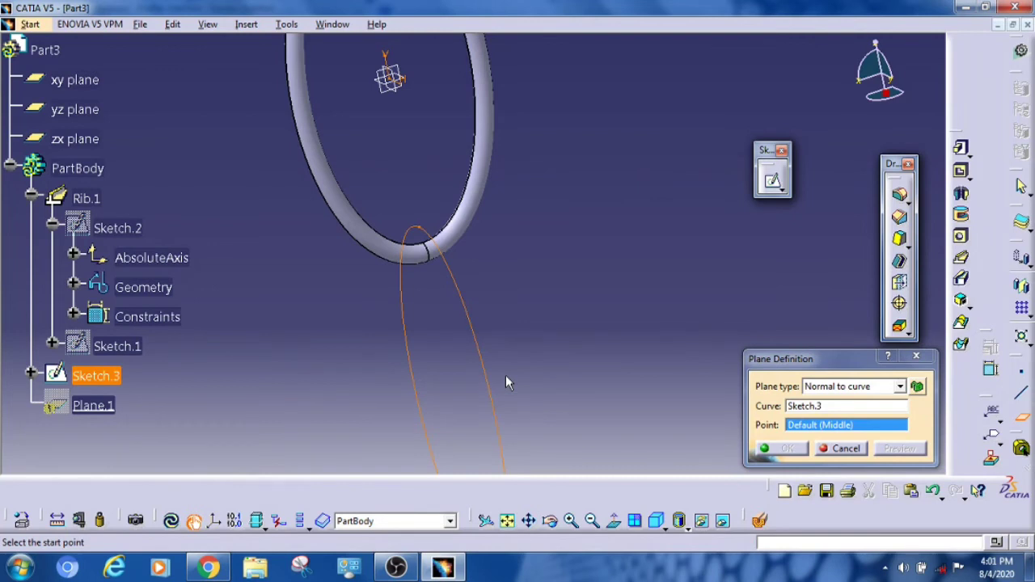
pyautogui.moveTo(505, 377); pyautogui.dragTo(481, 224, button='middle')
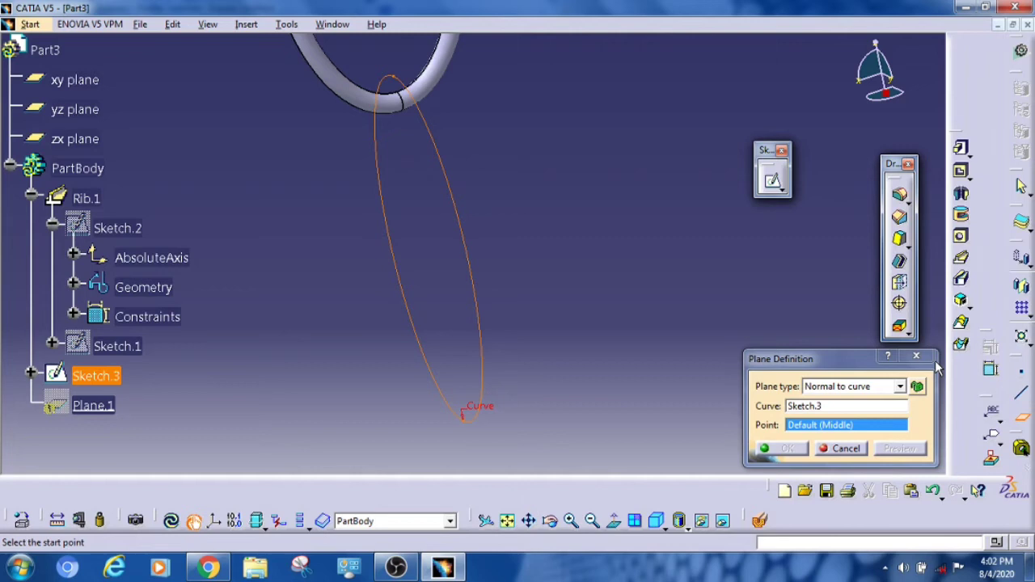
pyautogui.click(916, 356)
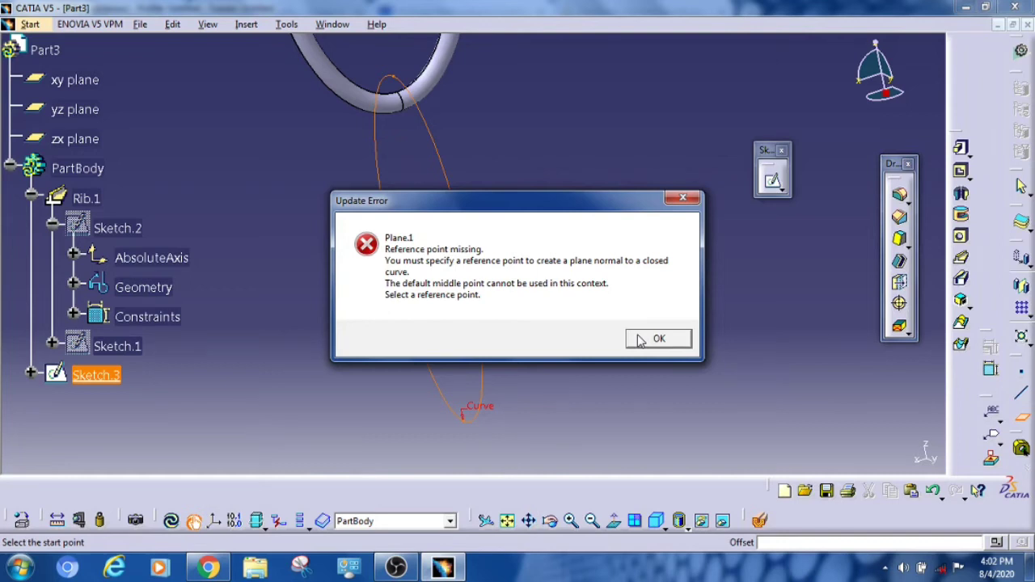
pyautogui.click(658, 338)
pyautogui.click(898, 265)
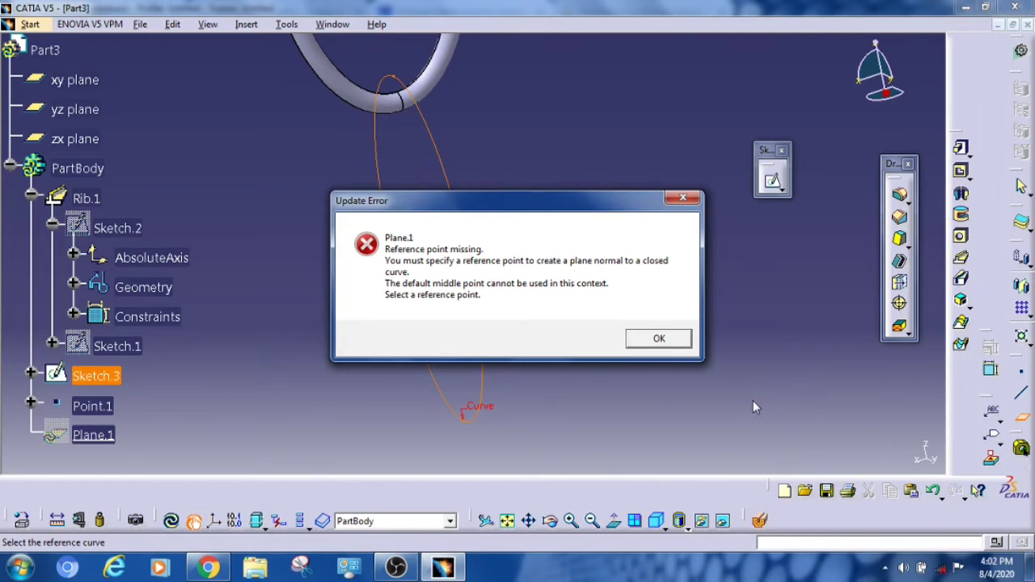
pyautogui.press('Return')
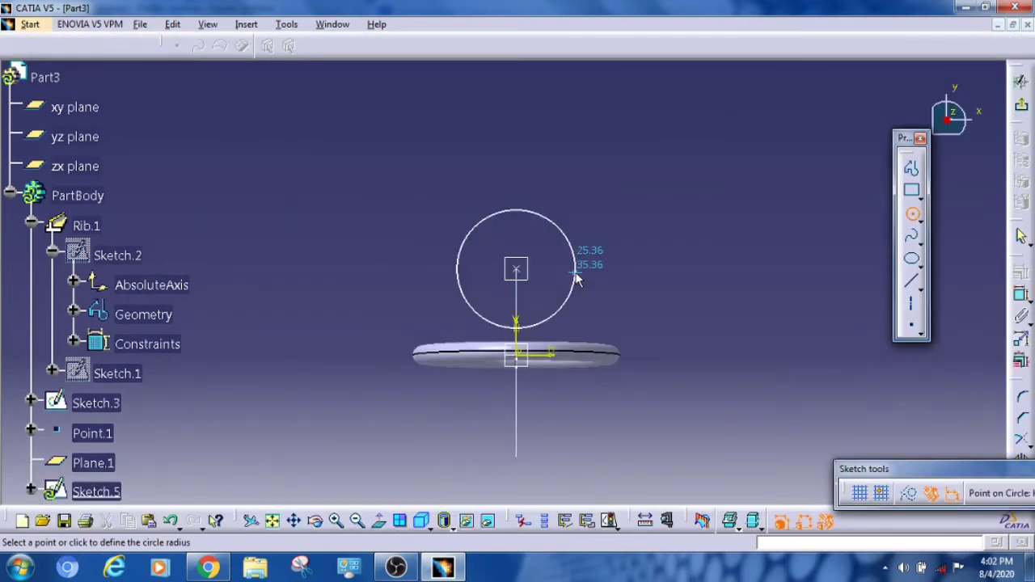
# Sketch a circular profile on the new plane and sweep it along the second ellipse as a rib
pyautogui.click(577, 278)
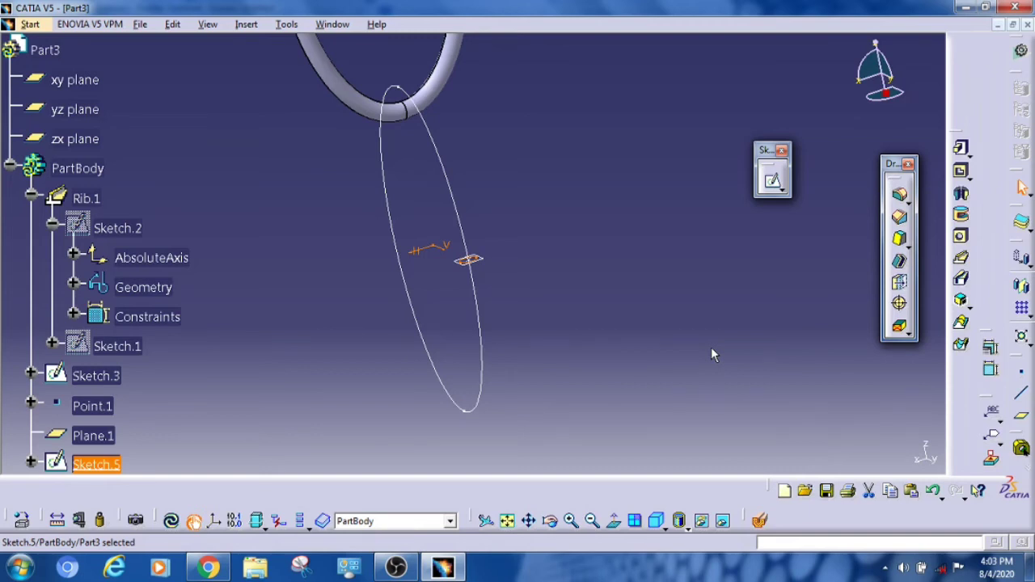
pyautogui.click(118, 345)
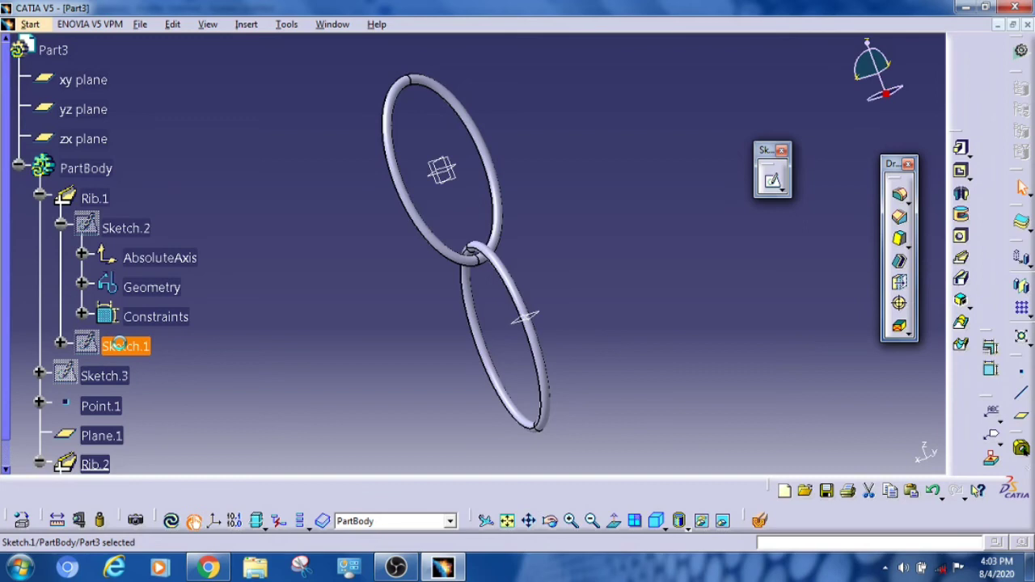
pyautogui.doubleClick(117, 345)
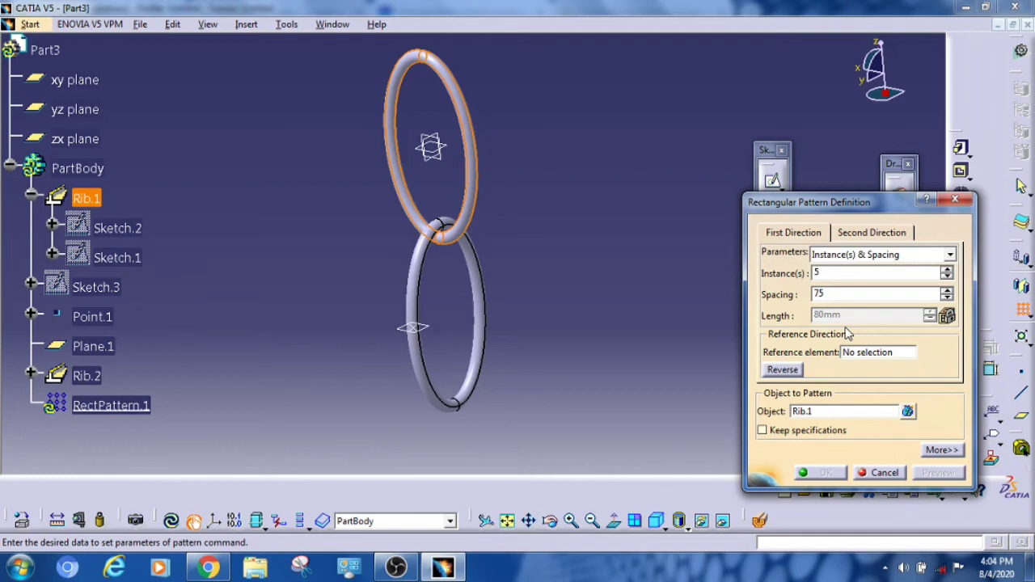
# Set up a rectangular pattern of the first rib along the zx plane with 5 instances, trying spacings of 150 mm and 155 mm
pyautogui.click(75, 138)
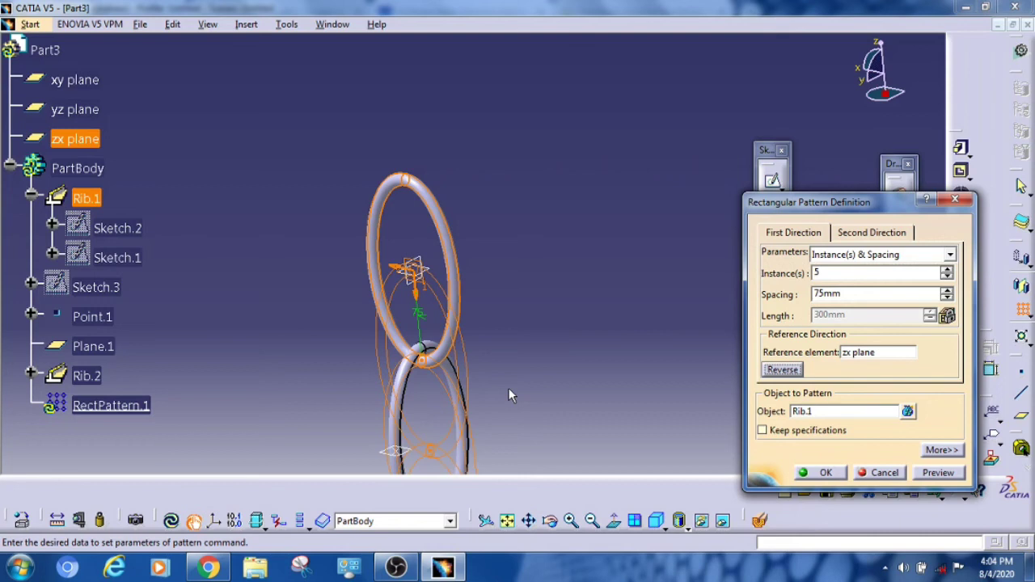
pyautogui.tripleClick(850, 295)
pyautogui.write('150')
pyautogui.press('Return')
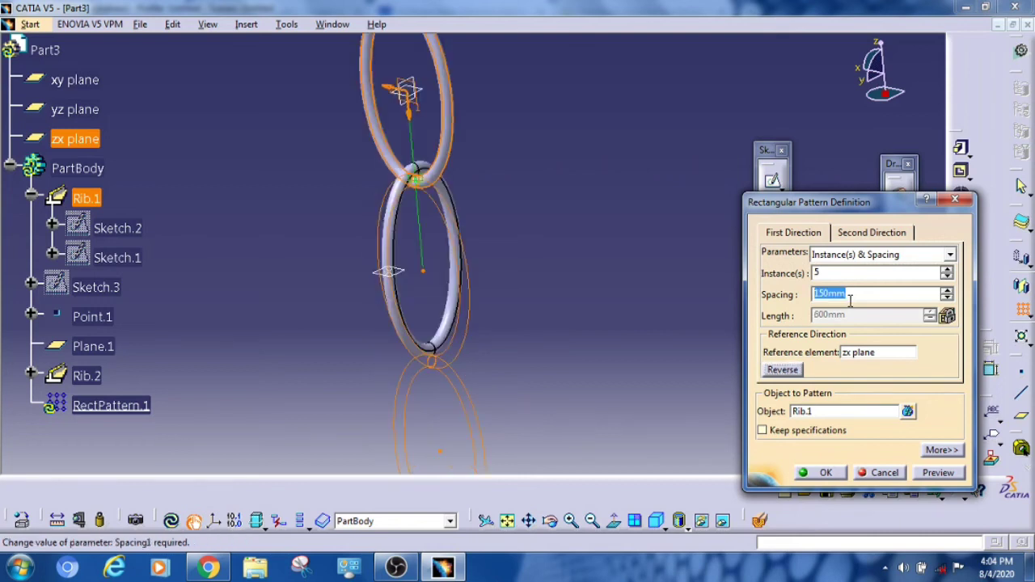
pyautogui.write('15')
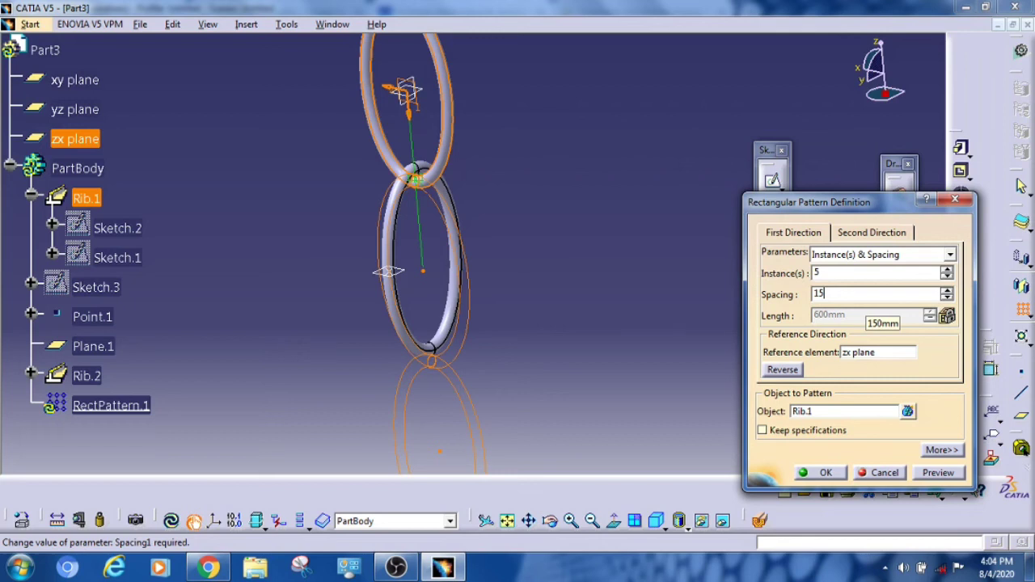
pyautogui.write('5')
pyautogui.press('Return')
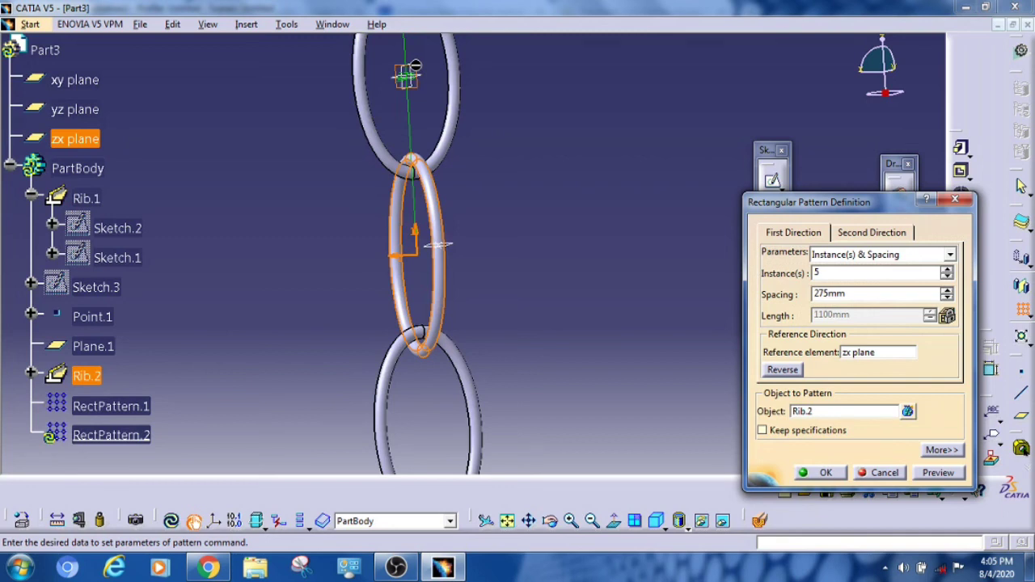
# Create a rectangular pattern of the second rib along the zx plane with 5 instances at 275 mm spacing
pyautogui.click(826, 473)
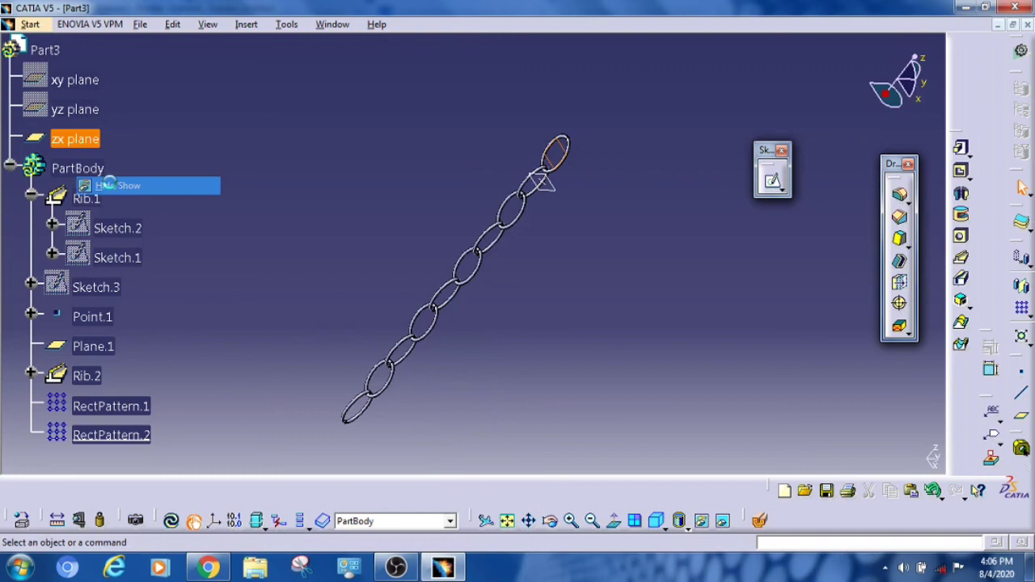
# Hide the reference plane Plane.1 that was created normal to the second ellipse
pyautogui.rightClick(93, 346)
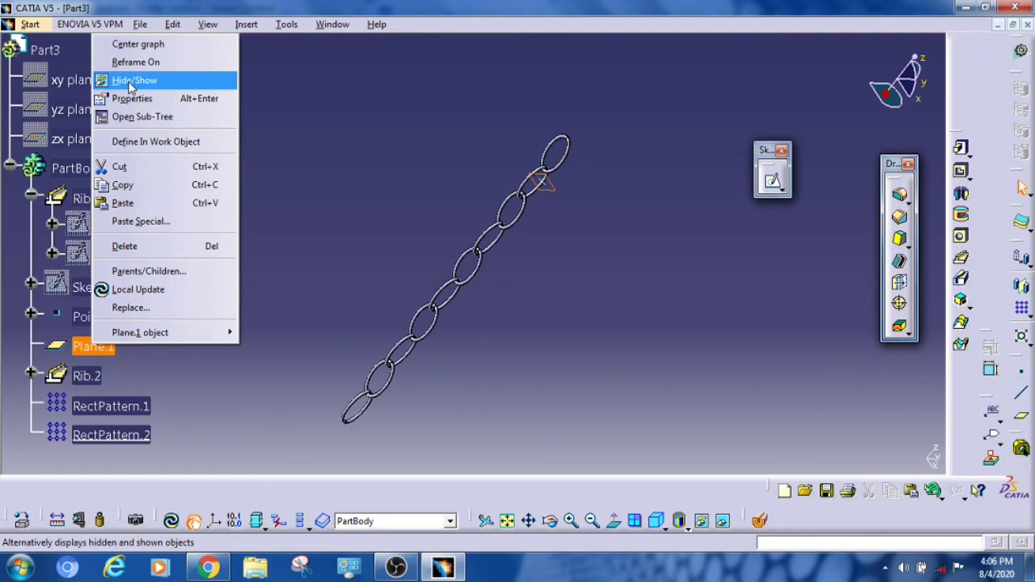
pyautogui.click(131, 81)
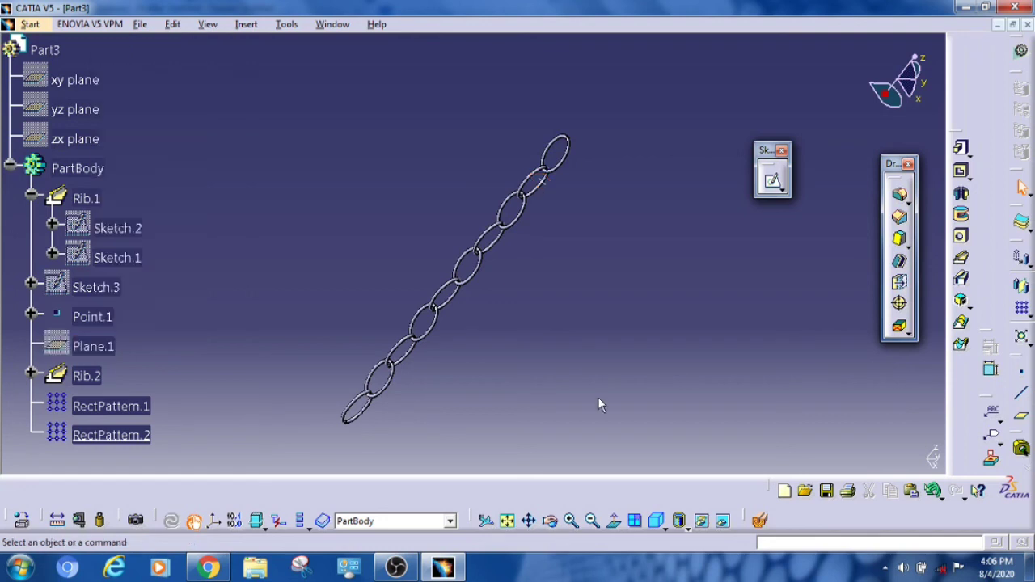